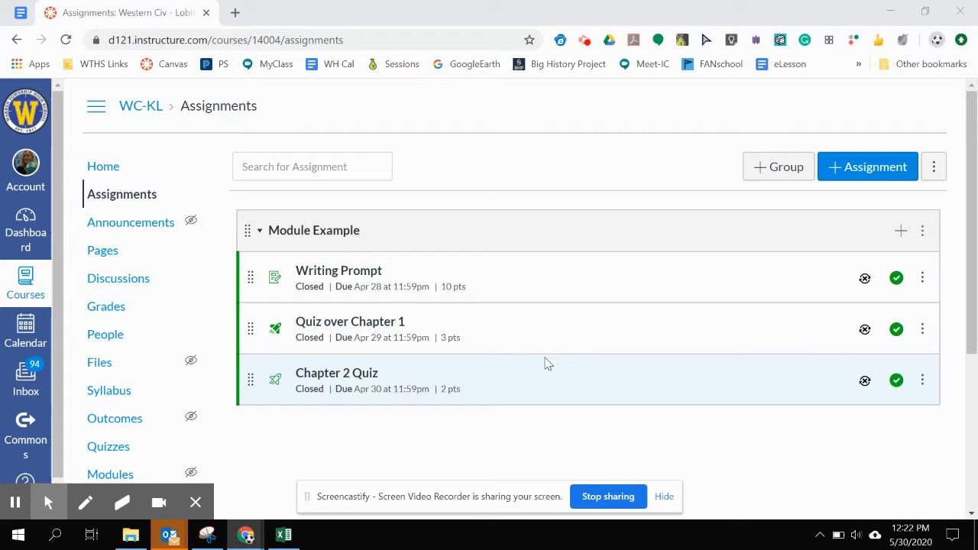
Create a new assignment in the course and name it "About Me Slides".
left_click(847, 175)
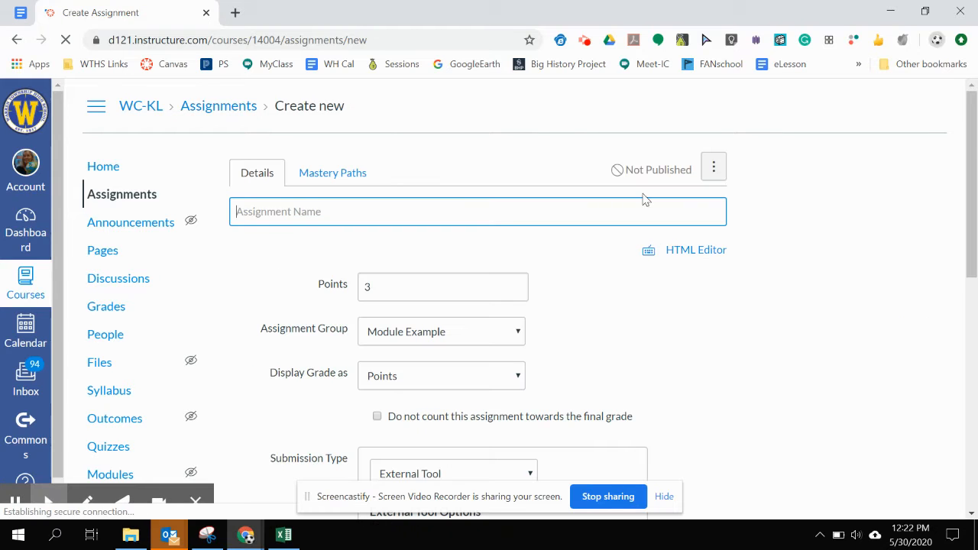
left_click(331, 213)
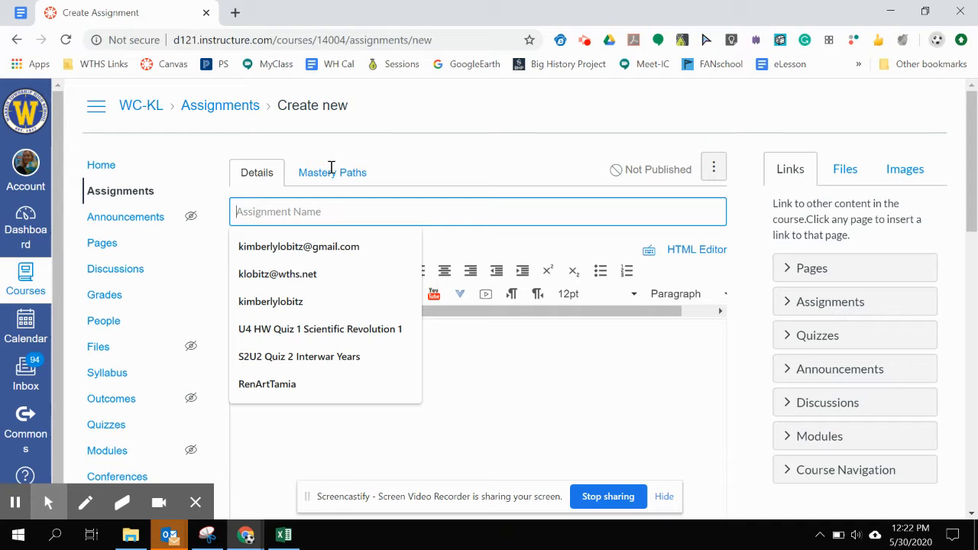
left_click(385, 168)
left_click(282, 211)
type("About Me Slides")
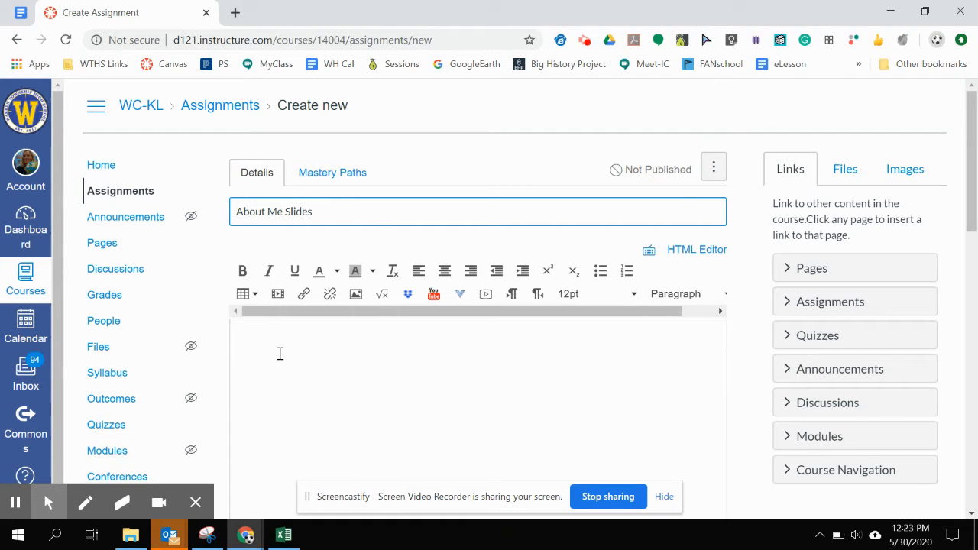
Enter the assignment description "This is a google docs cloud assignment please submit through canvas.".
left_click(280, 354)
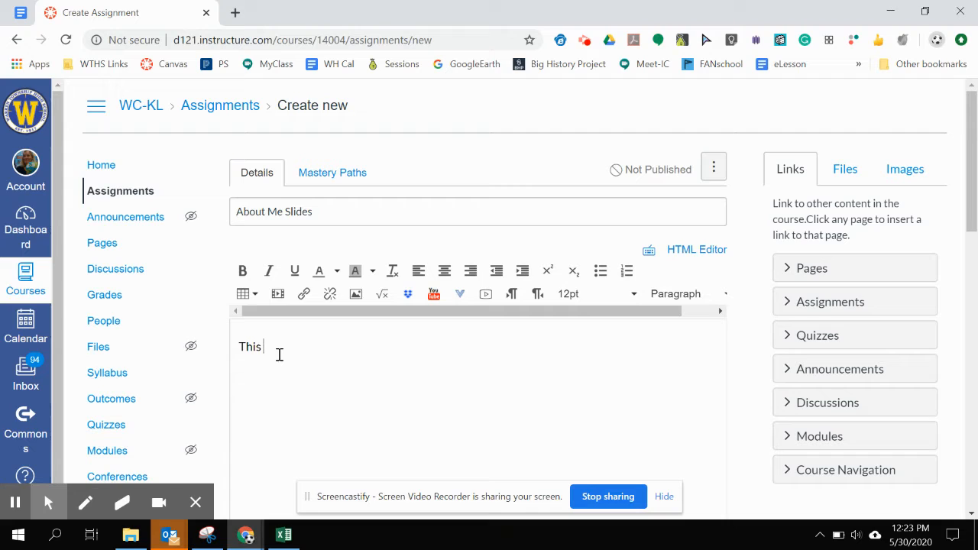
type("This is a google docs cloud assignmen")
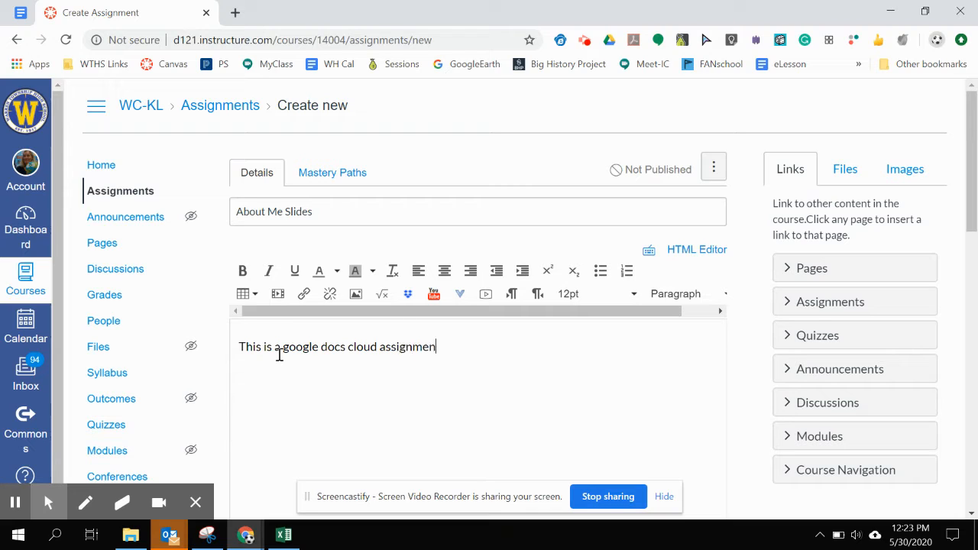
type("t please submit through canvas.")
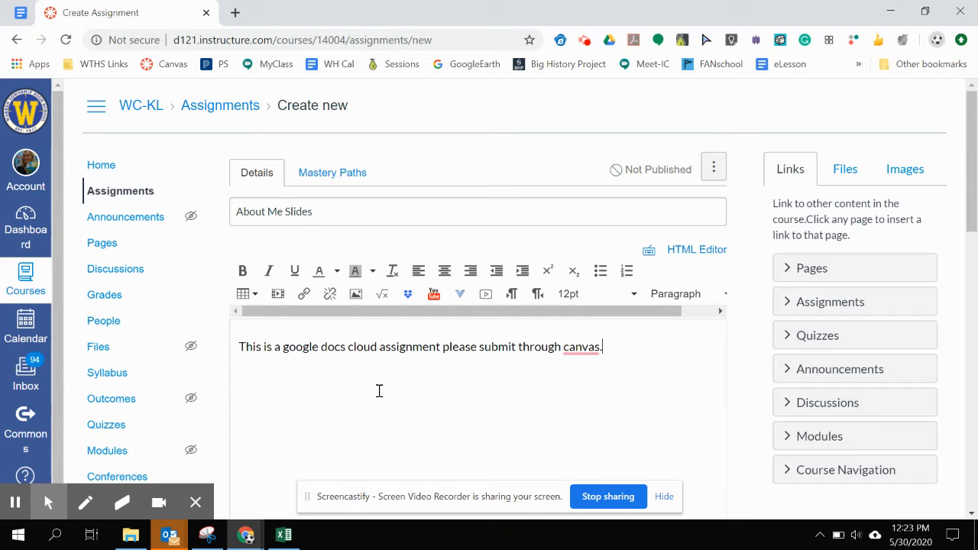
Set the assignment's points to 10.
scroll(575, 400, "down", 5)
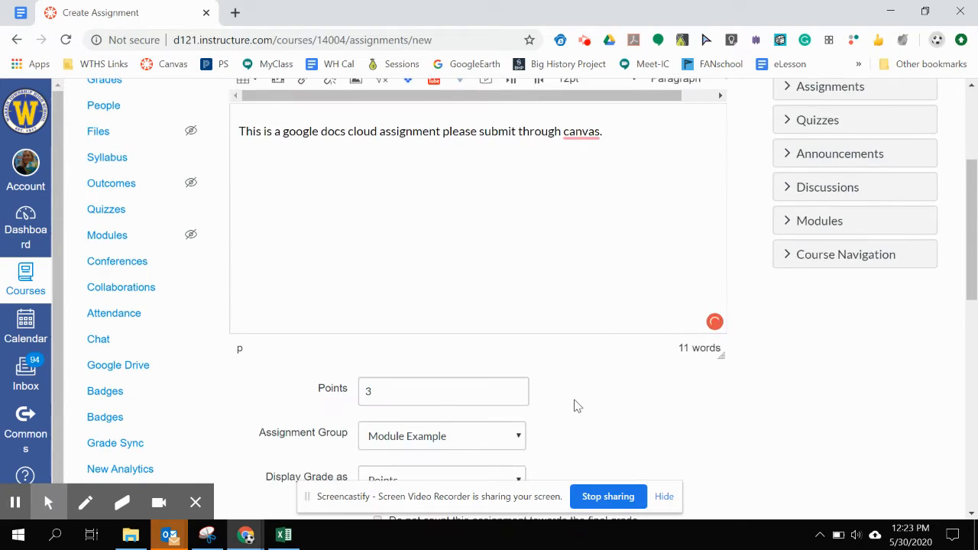
left_click(412, 264)
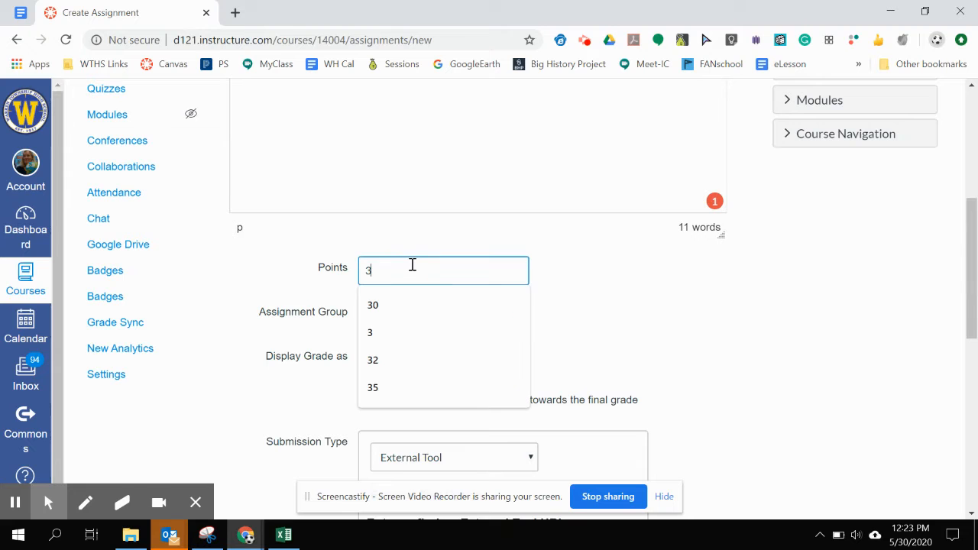
key("BackSpace")
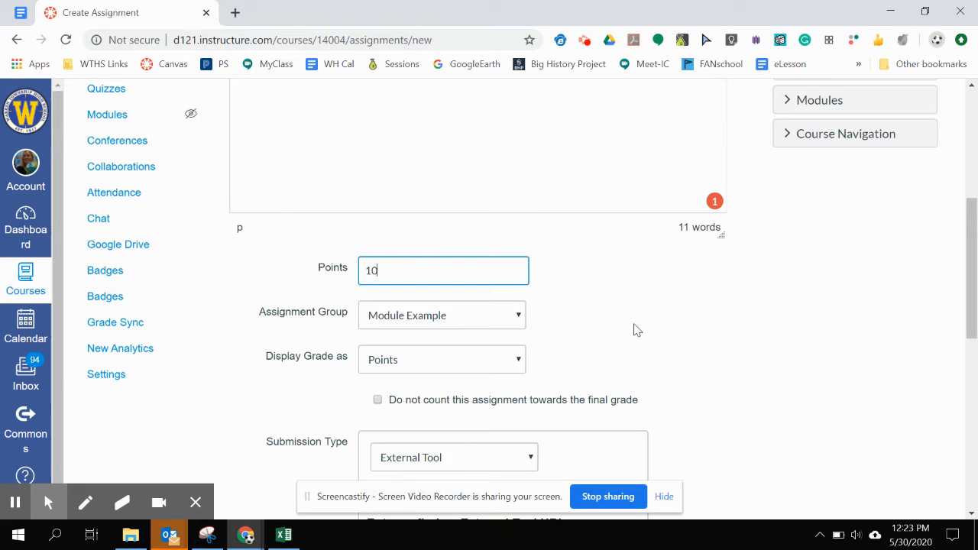
Keep External Tool as the submission type and find and choose Google Docs Cloud Assignment as the tool.
scroll(638, 330, "down", 1)
scroll(669, 307, "down", 2)
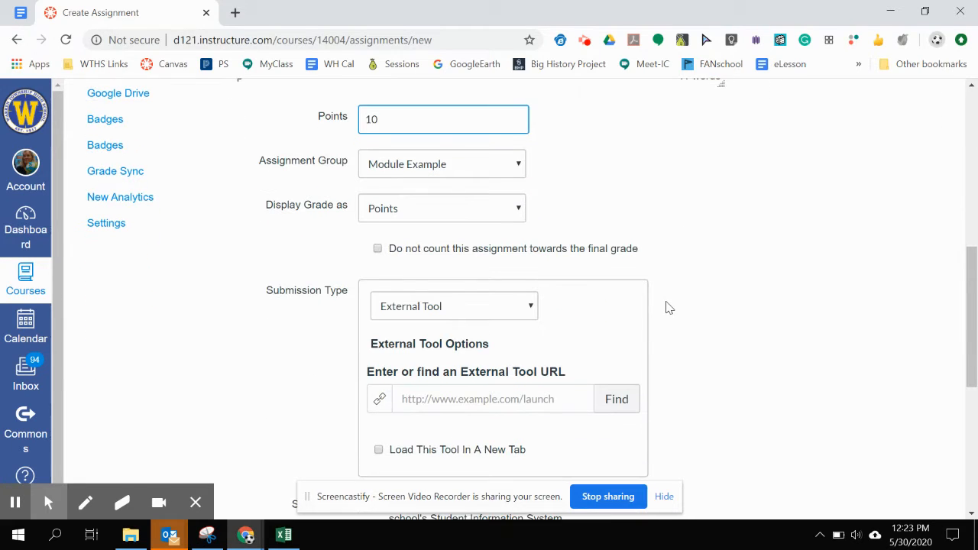
scroll(668, 307, "down", 1)
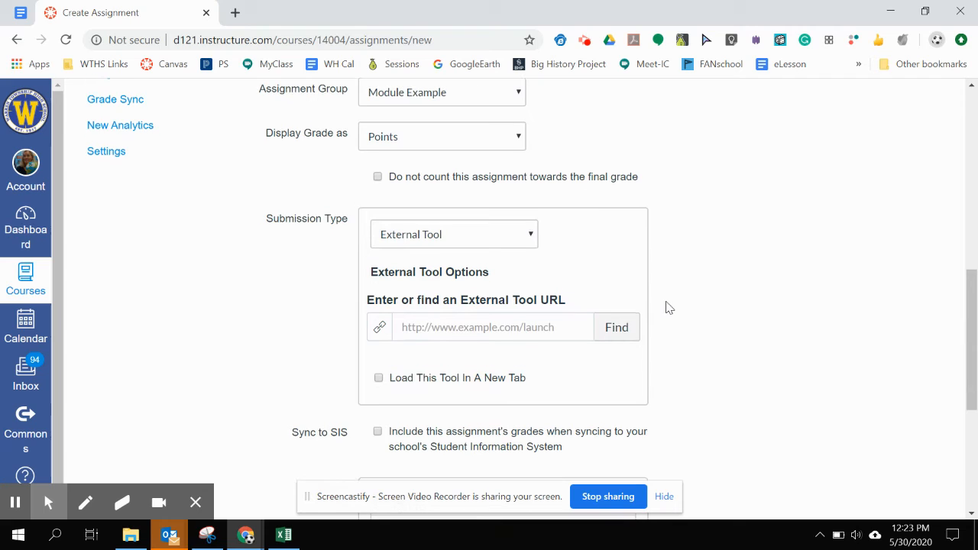
left_click(517, 243)
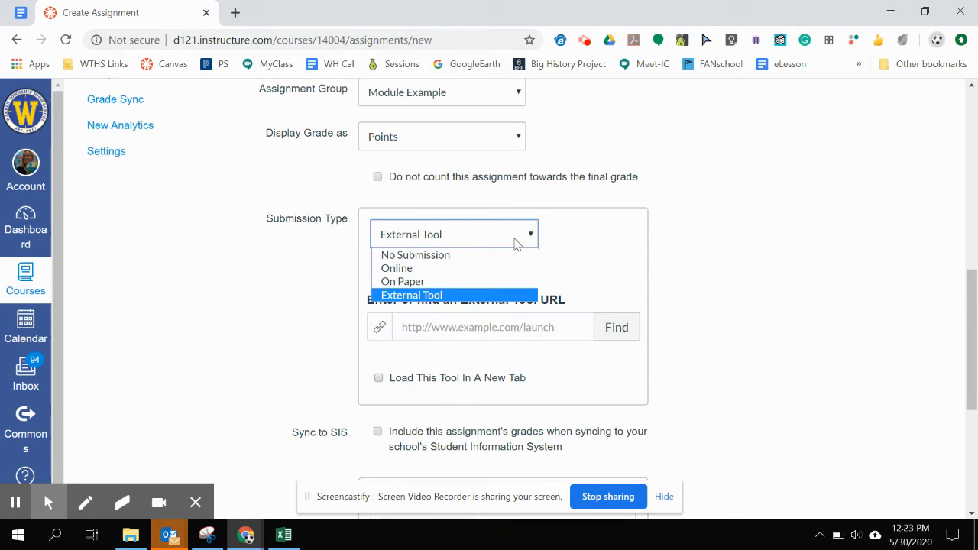
left_click(518, 243)
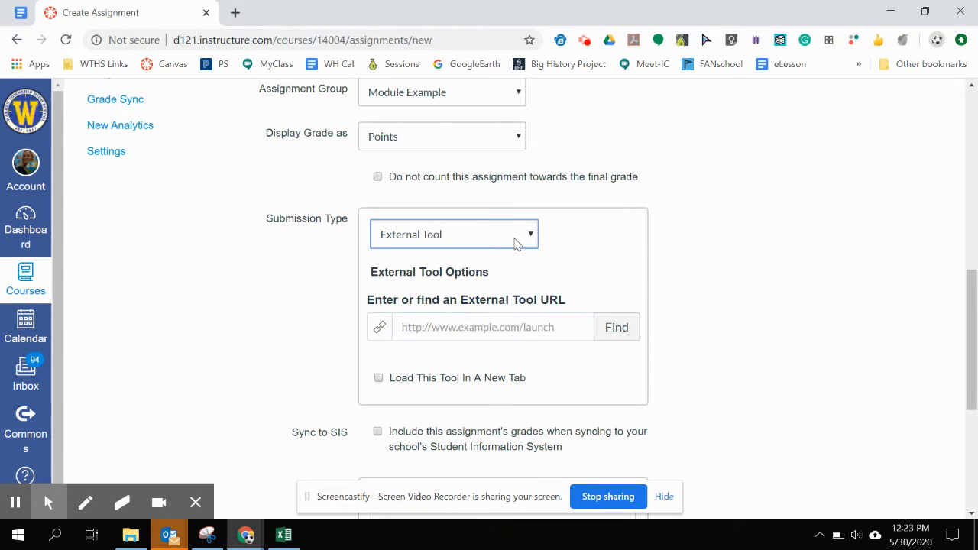
left_click(615, 336)
scroll(518, 312, "down", 5)
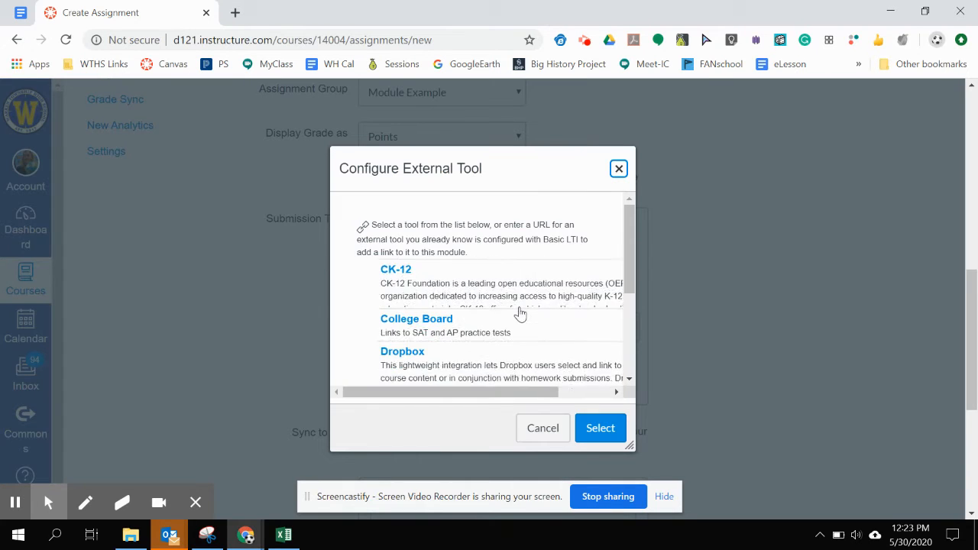
scroll(518, 312, "down", 3)
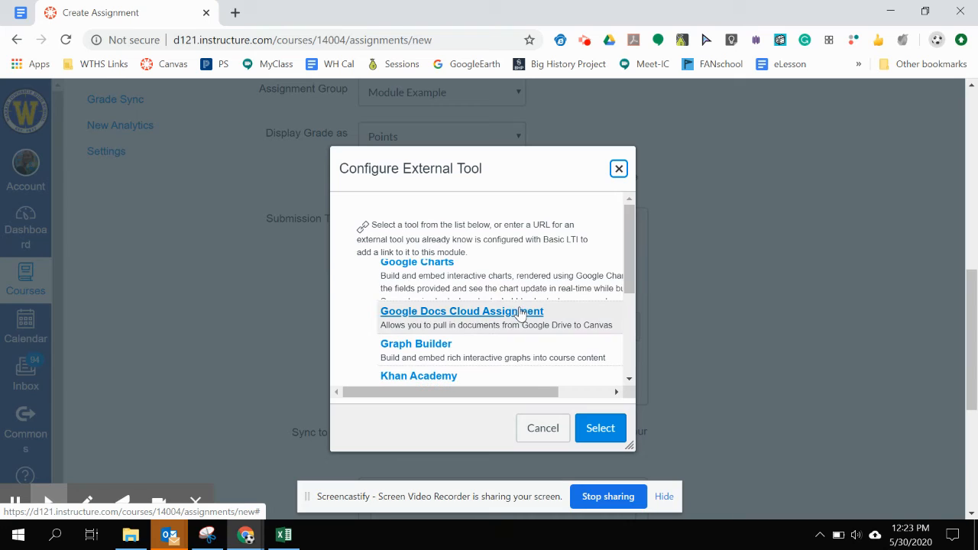
left_click(483, 313)
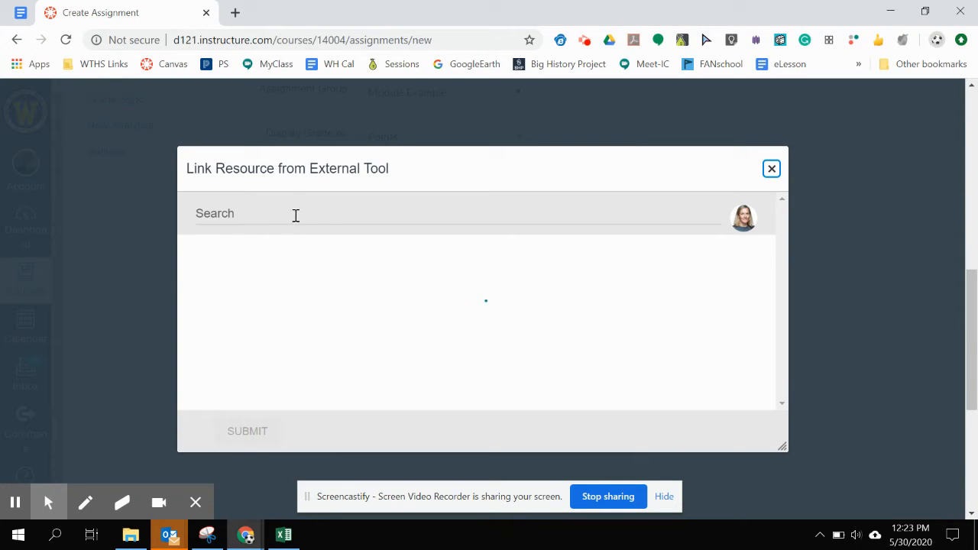
Search the linked files for "about me", "aboutme" and "0.Abou", and clear the search.
left_click(275, 214)
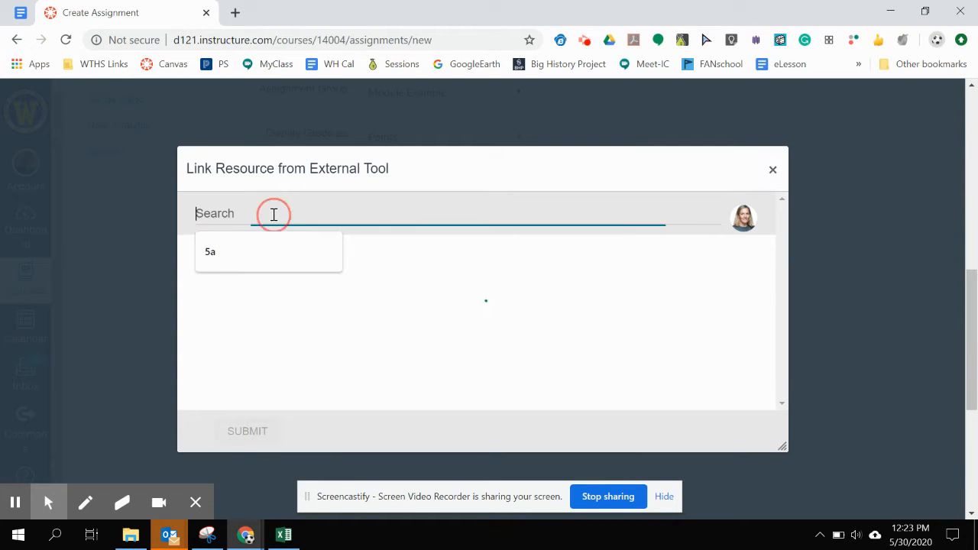
type("about ")
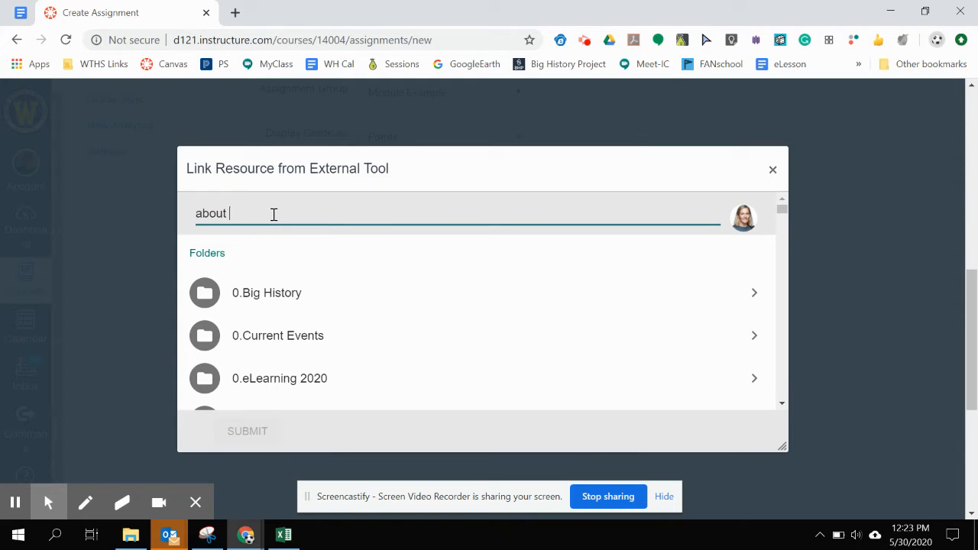
type("me")
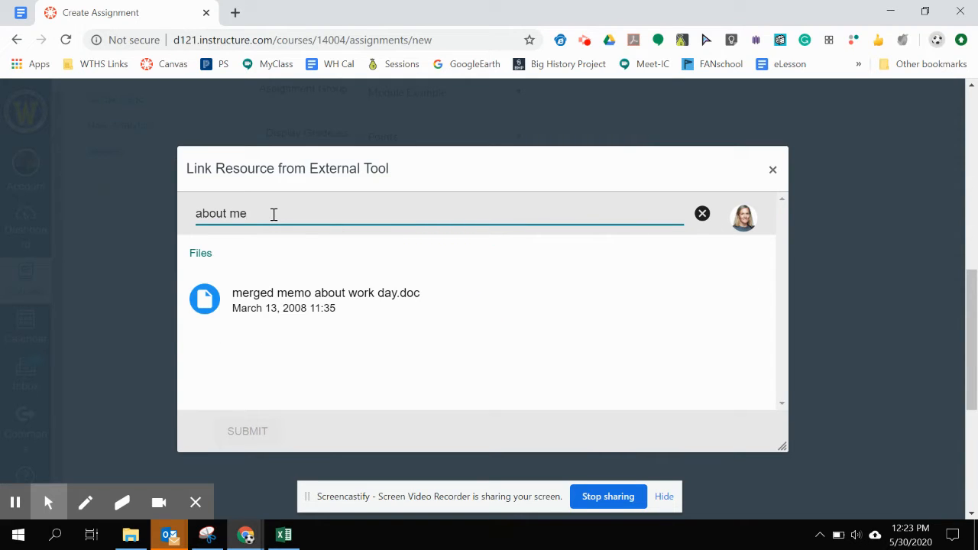
type("me")
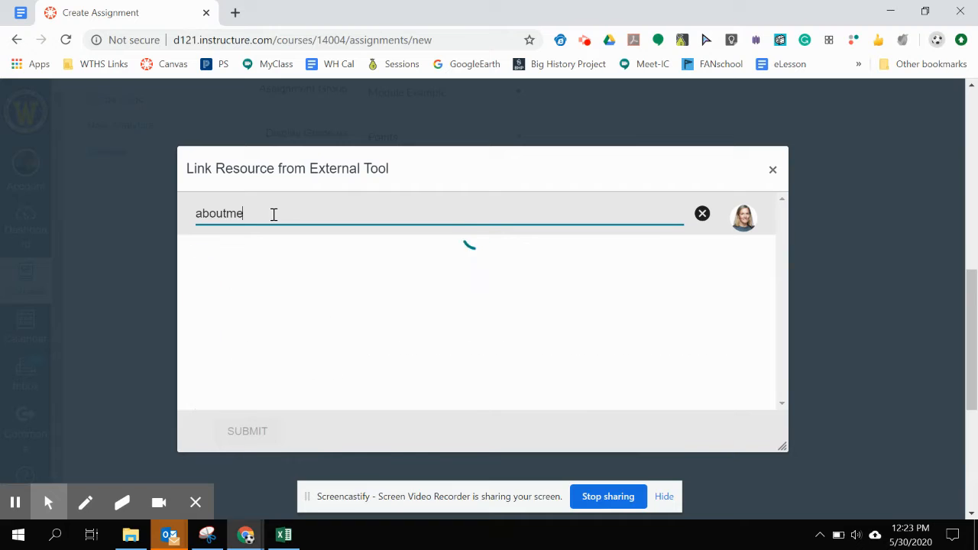
key("BackSpace")
key("BackSpace")
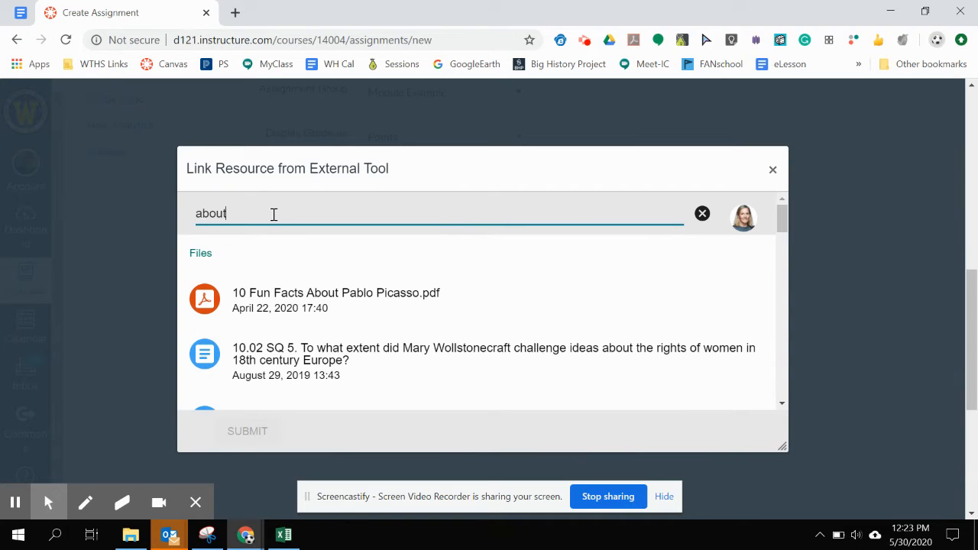
key("BackSpace")
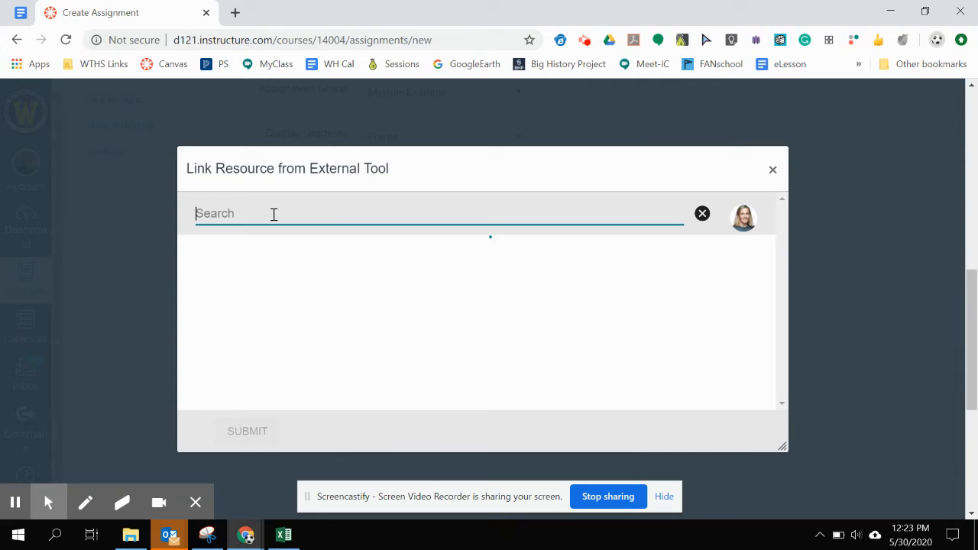
type("0.Abou")
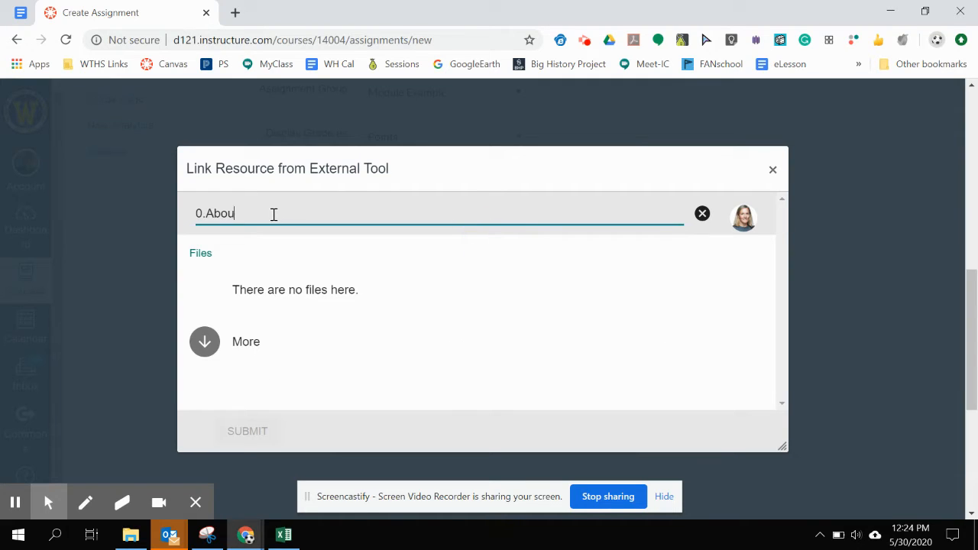
key("BackSpace")
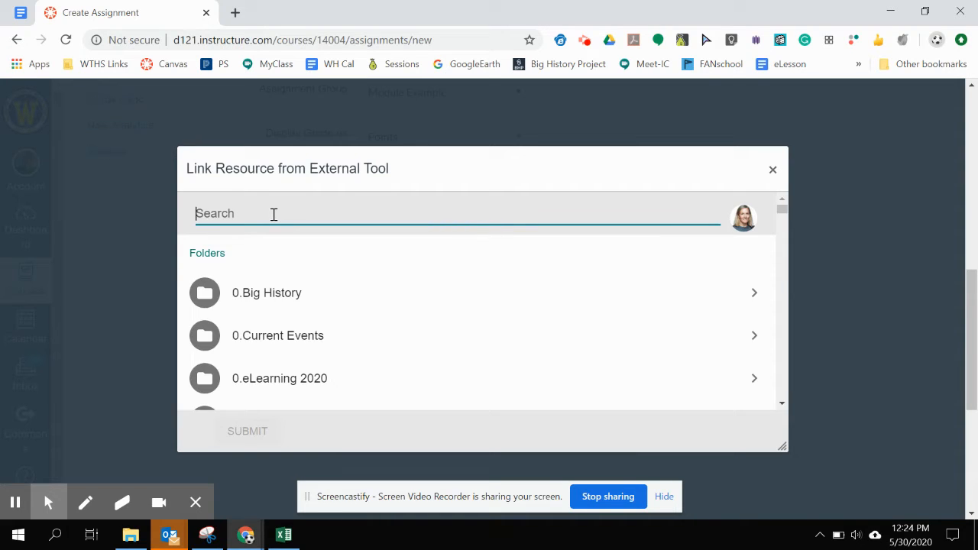
Open the 0.eLearning 2020 folder and look through its subfolders and files for the About Me slides.
scroll(290, 349, "down", 1)
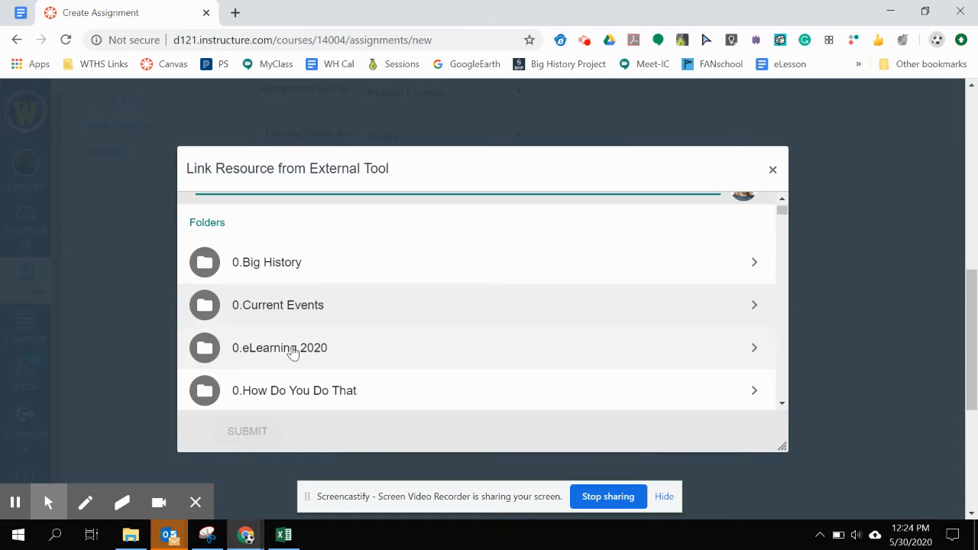
left_click(264, 353)
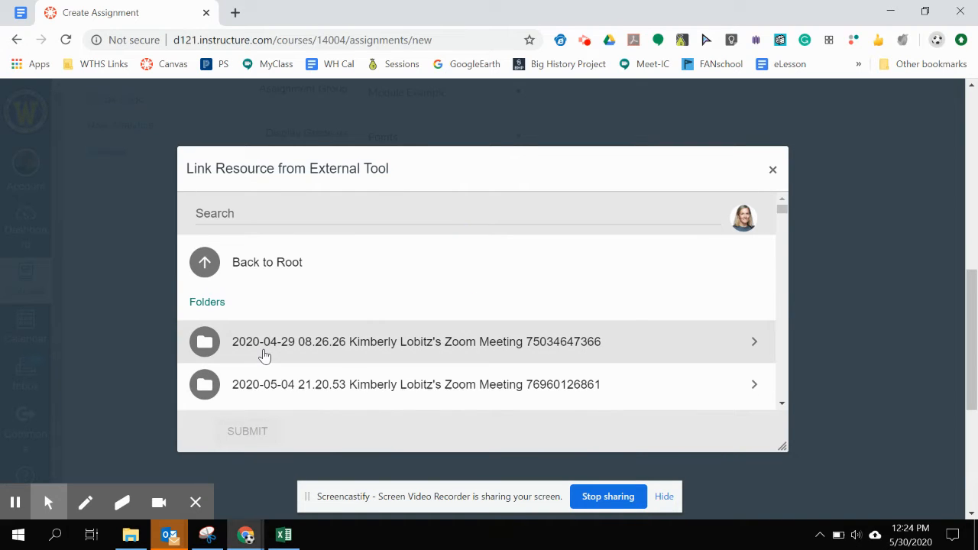
scroll(263, 355, "down", 3)
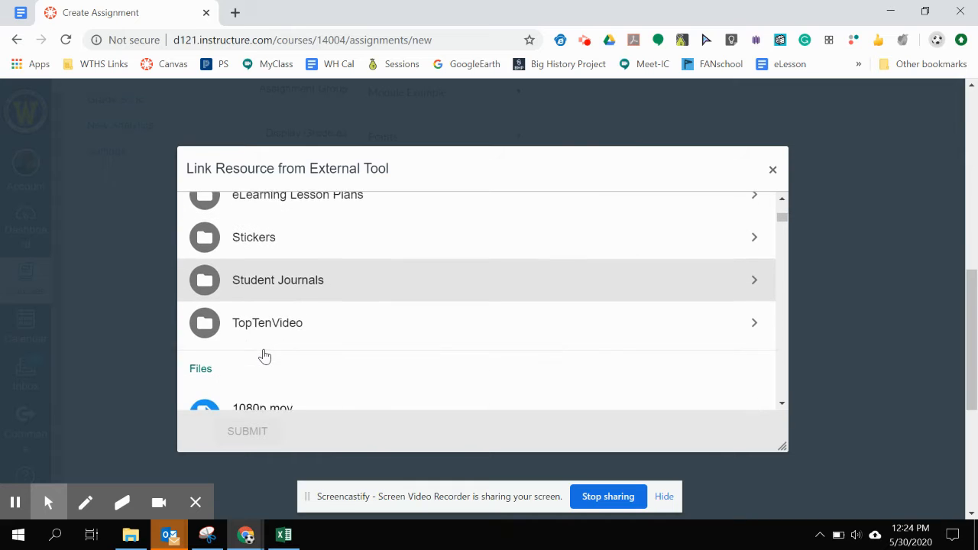
scroll(263, 356, "down", 4)
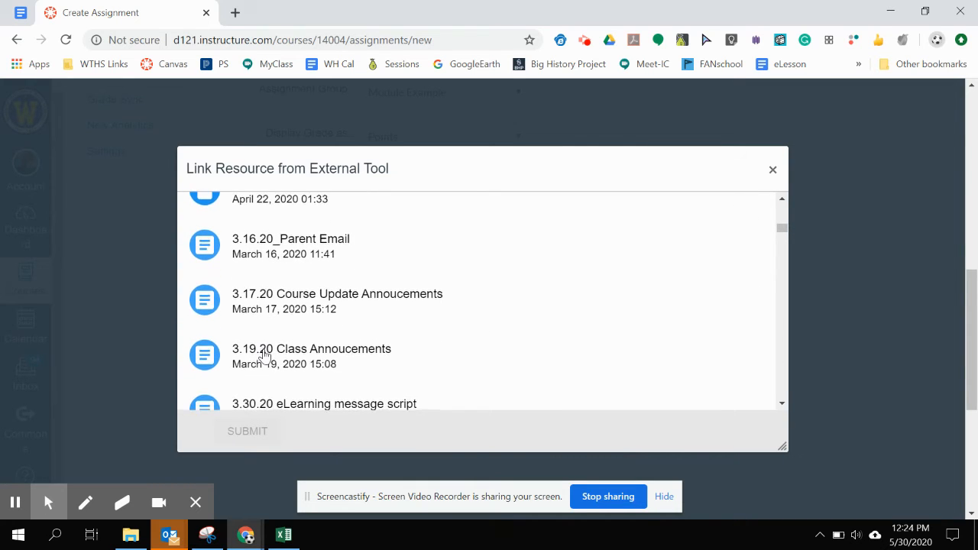
scroll(264, 355, "down", 2)
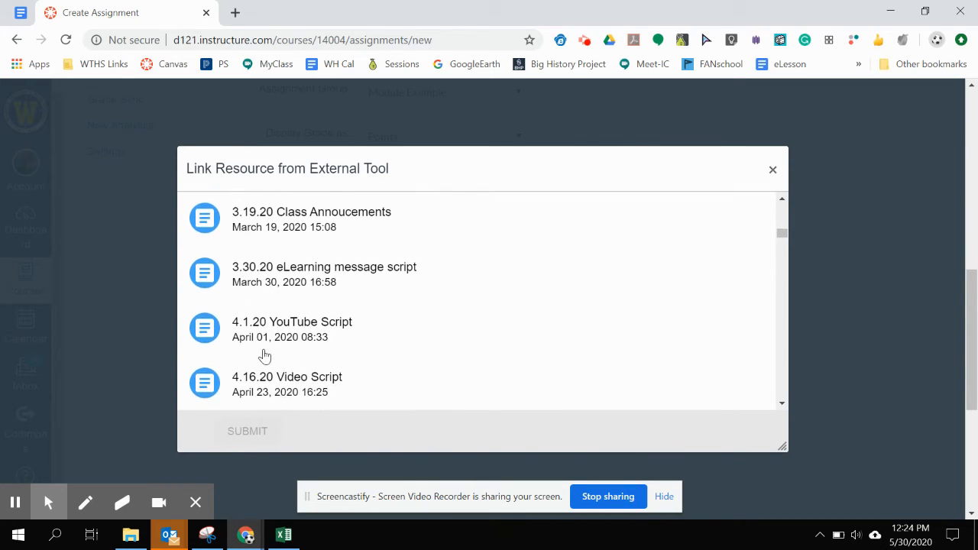
scroll(264, 355, "down", 1)
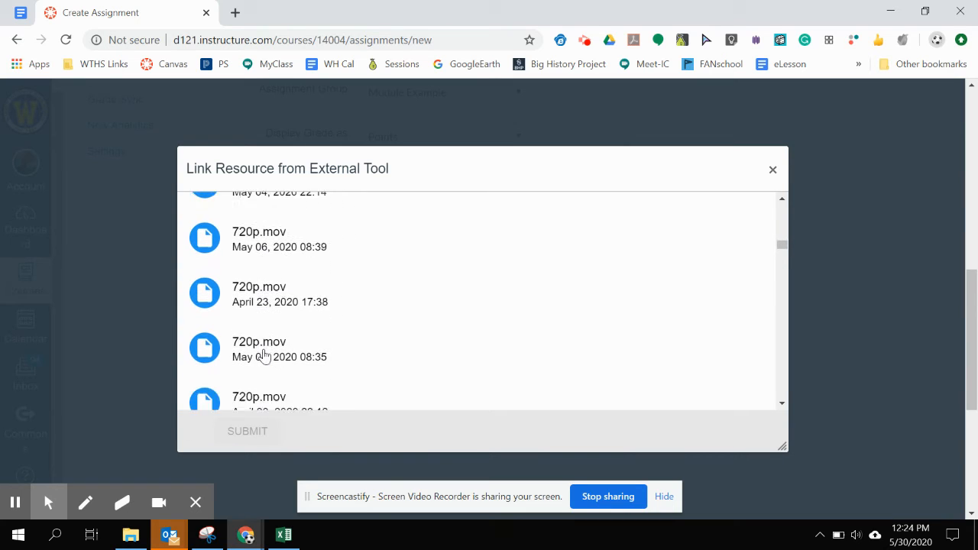
scroll(264, 356, "down", 4)
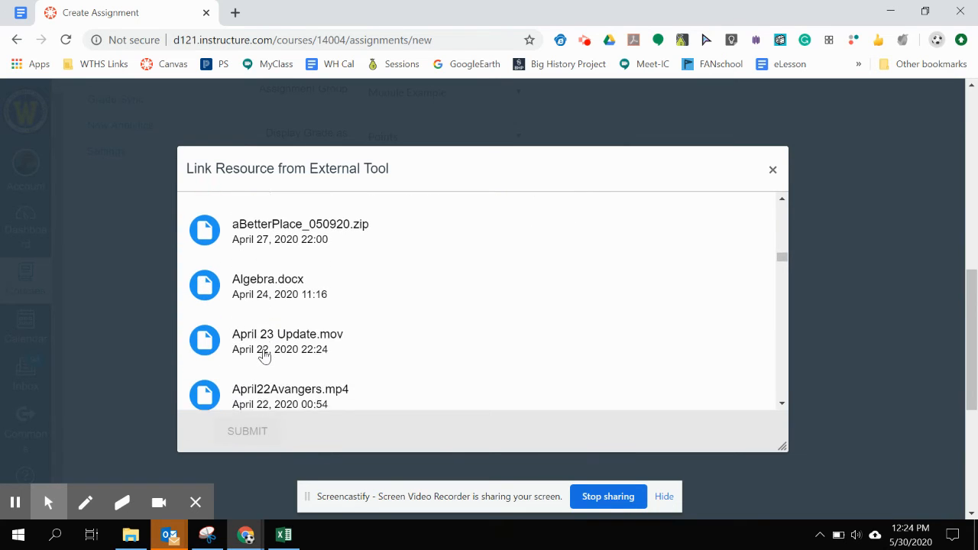
scroll(264, 355, "down", 4)
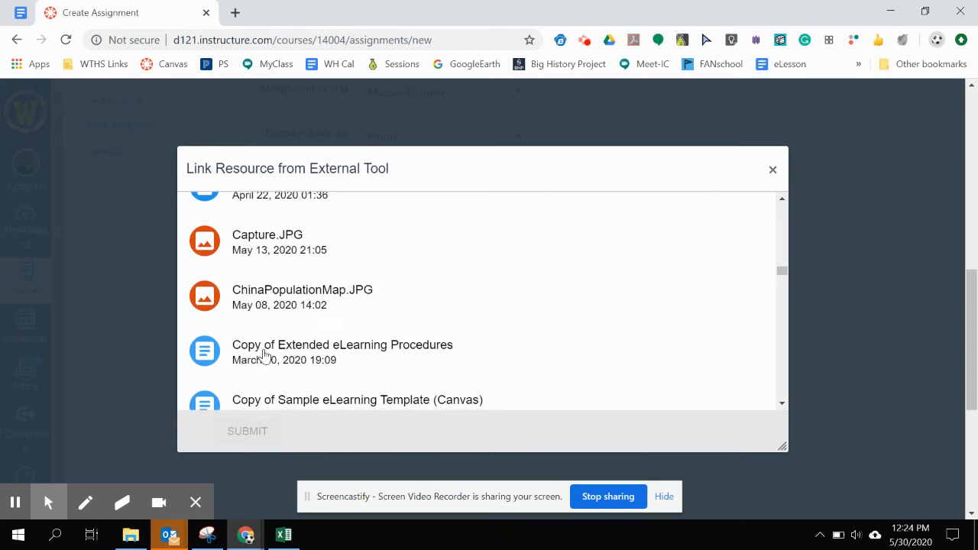
scroll(264, 356, "up", 10)
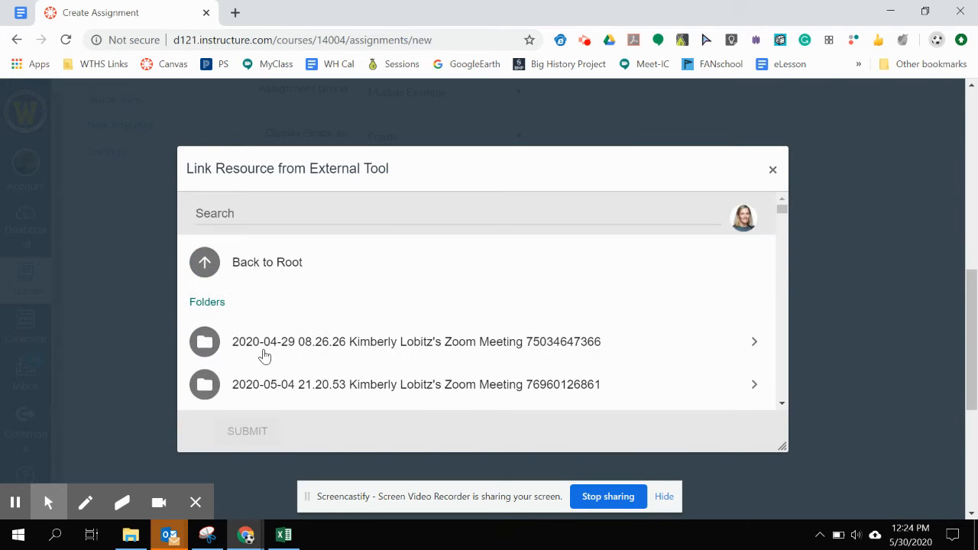
Go back to the root folder and look through the list of Drive folders for a file to link.
left_click(212, 269)
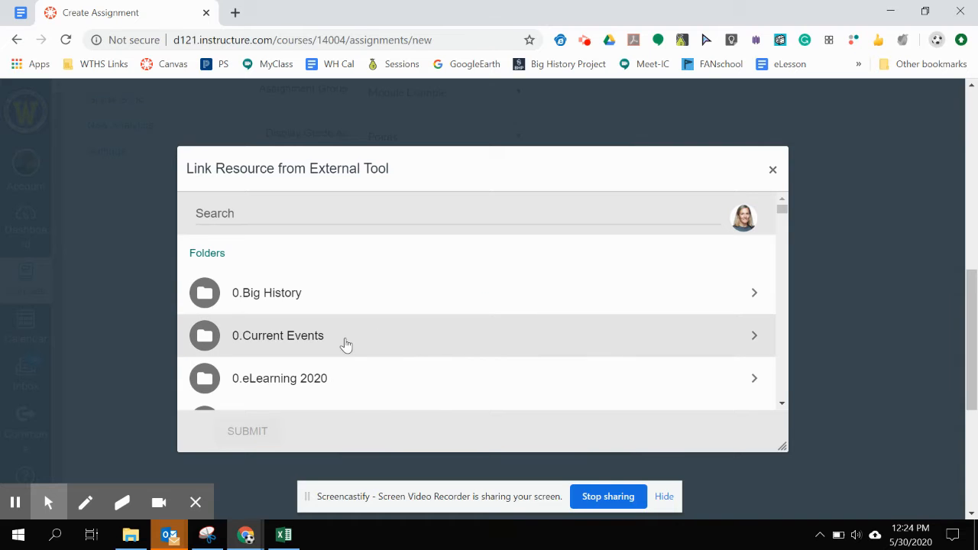
scroll(344, 343, "down", 1)
scroll(346, 345, "down", 5)
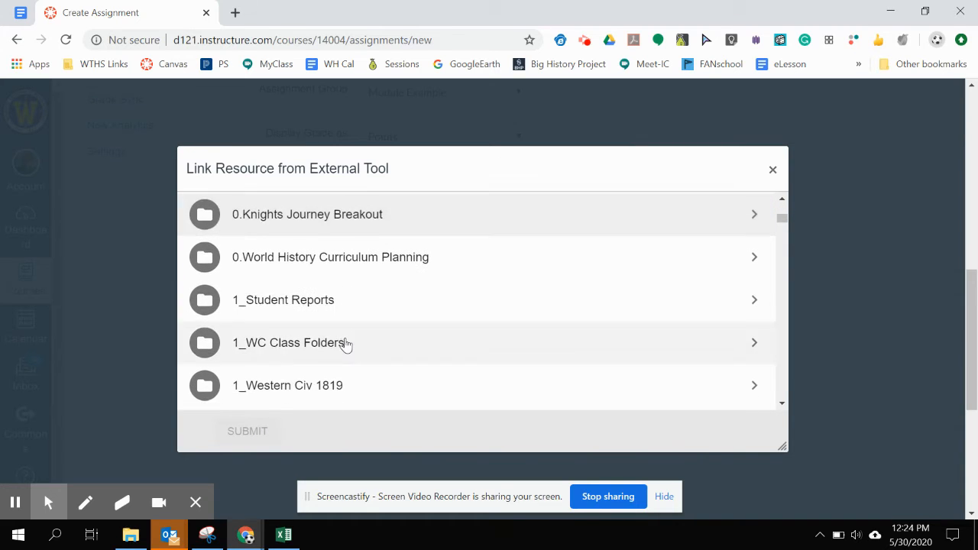
scroll(346, 346, "down", 4)
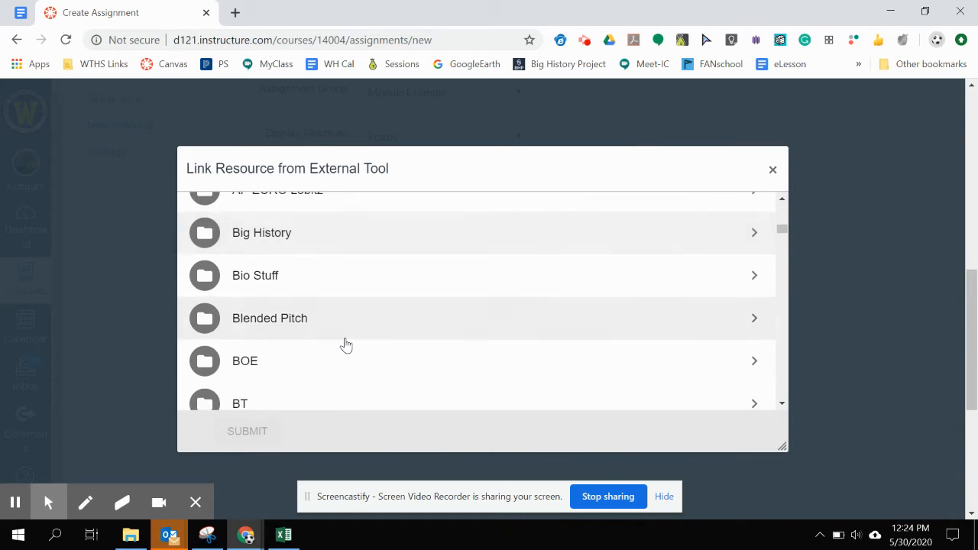
scroll(345, 344, "down", 2)
scroll(346, 345, "up", 2)
scroll(345, 344, "down", 2)
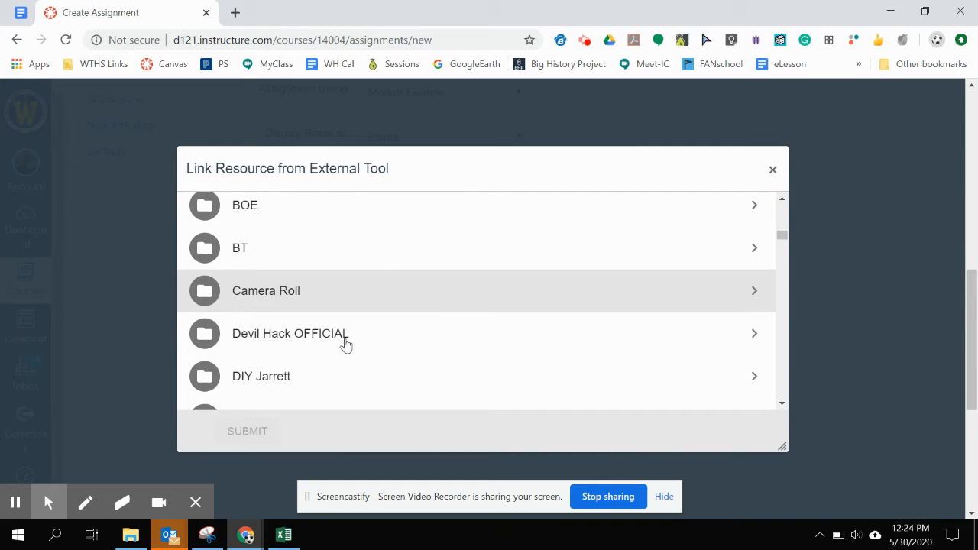
scroll(345, 345, "down", 3)
scroll(346, 345, "up", 12)
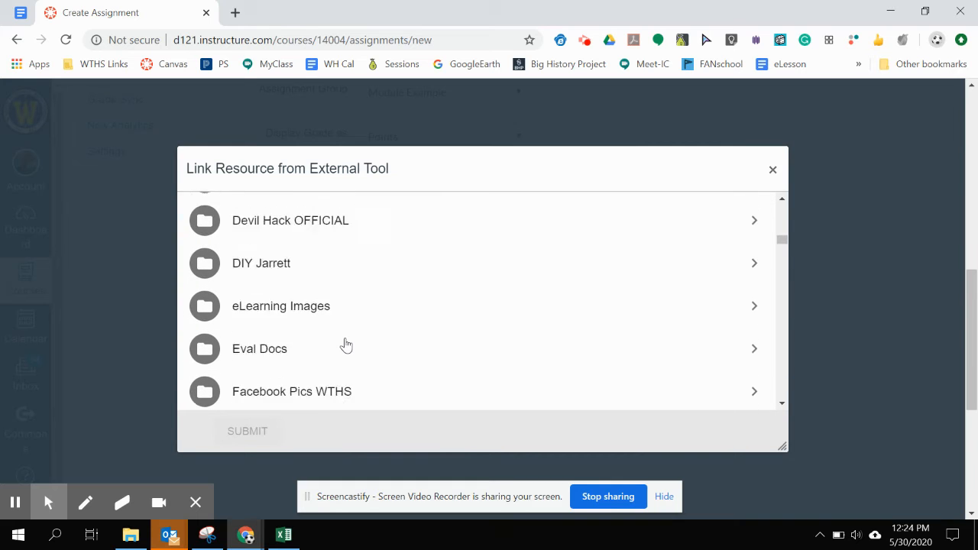
scroll(346, 345, "up", 8)
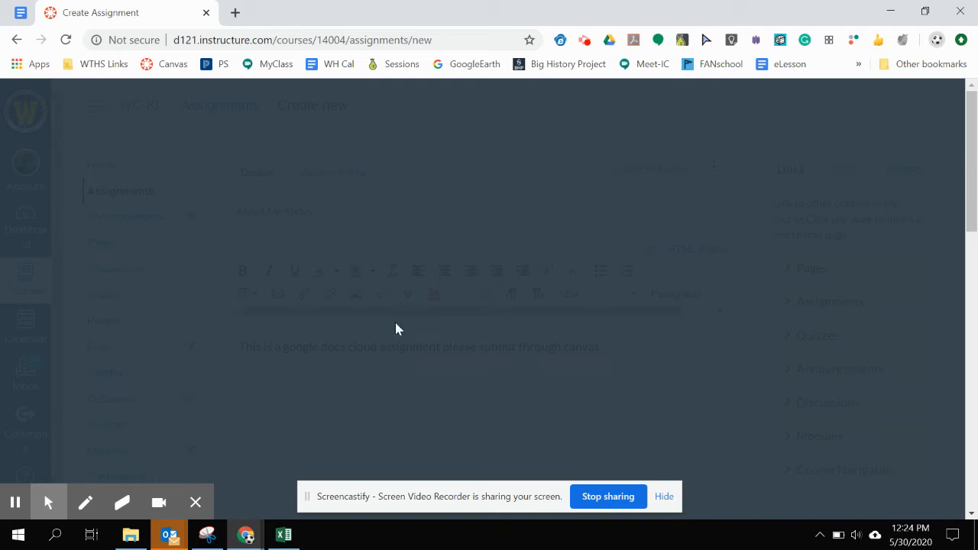
mouse_move(260, 538)
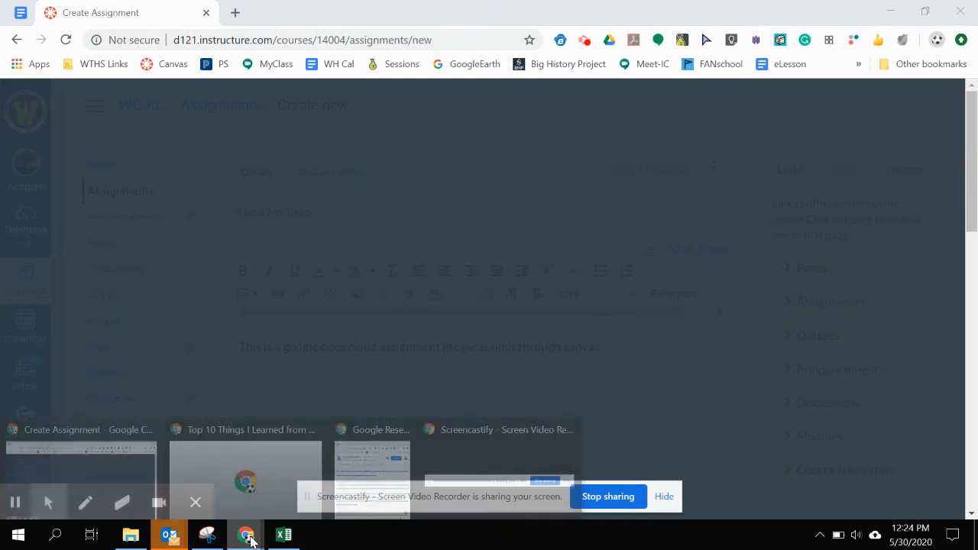
left_click(365, 472)
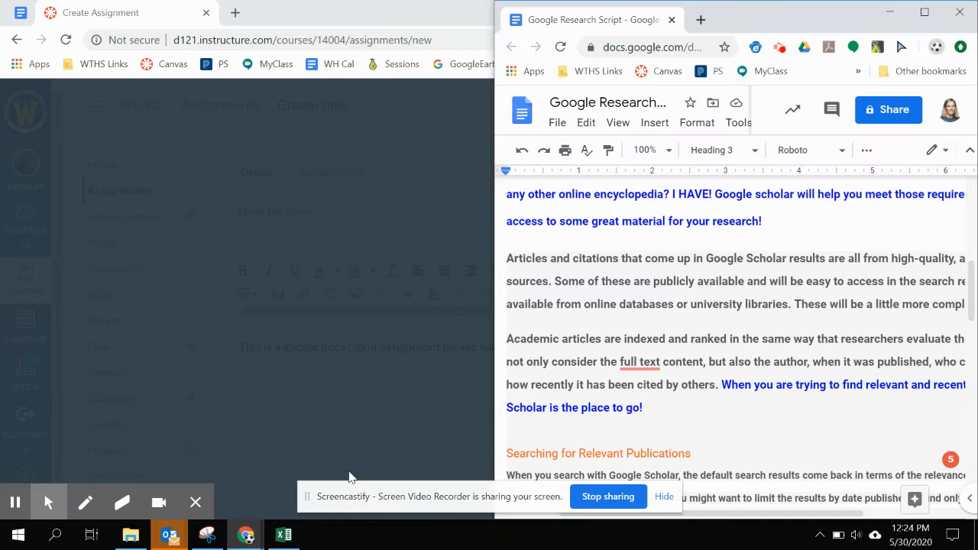
left_click(889, 12)
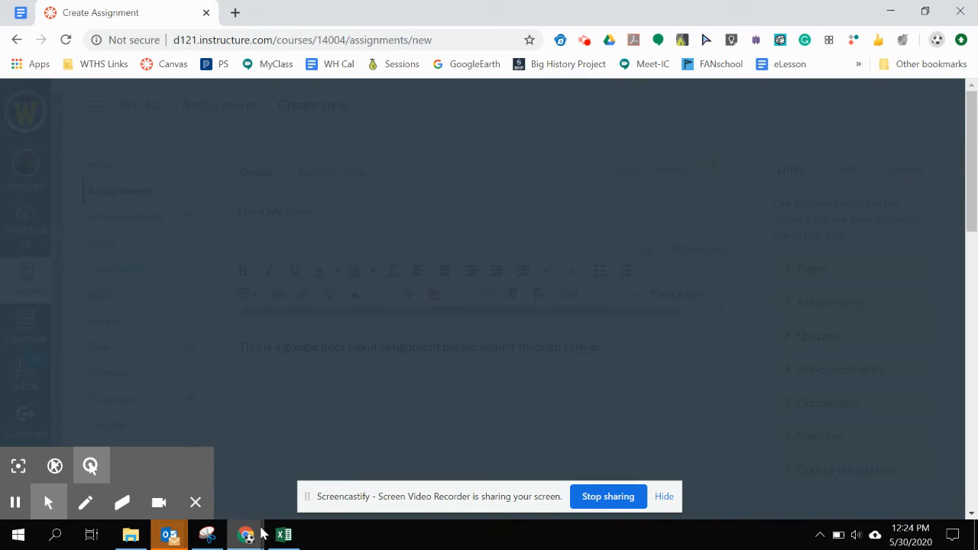
mouse_move(252, 539)
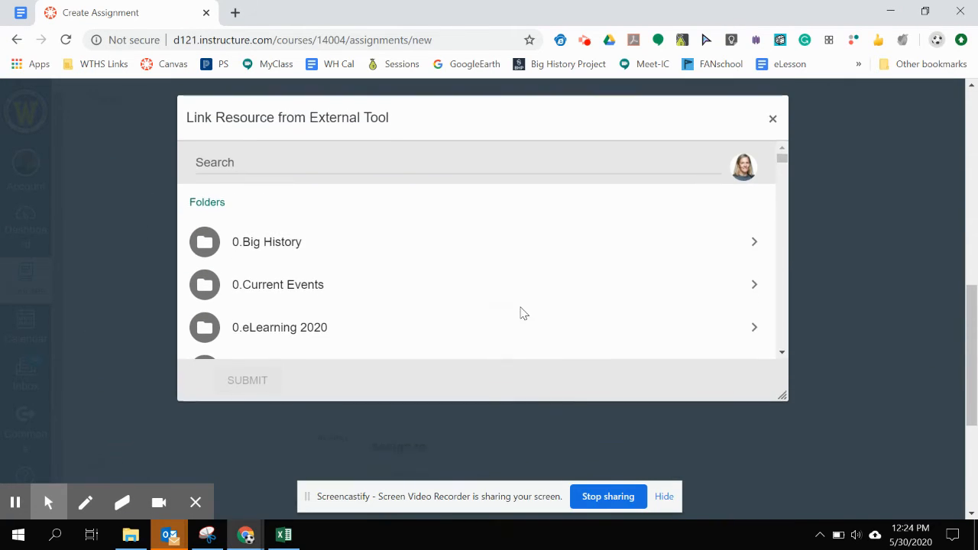
Open the 1_Western Civ 1819 folder and the 2nd Semester subfolder inside it.
scroll(499, 328, "down", 3)
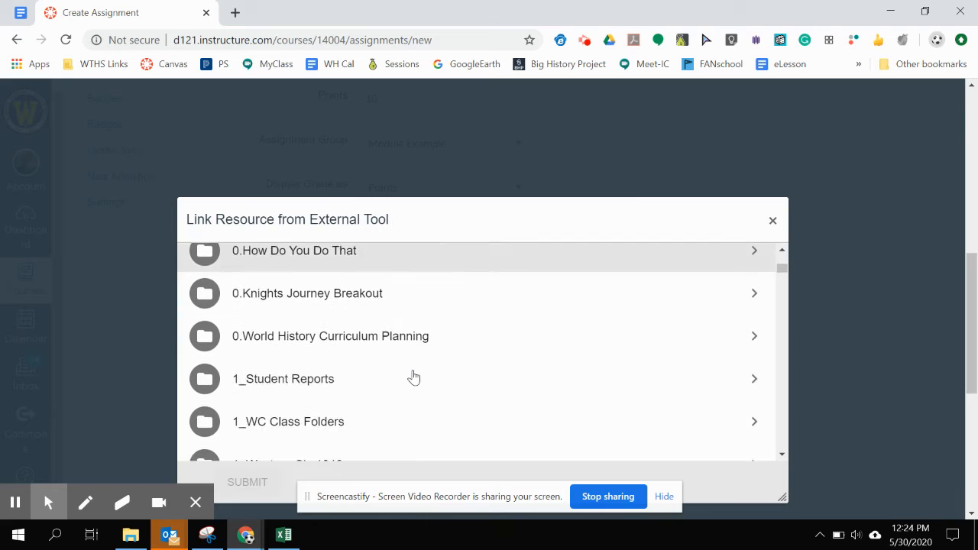
scroll(414, 376, "down", 2)
left_click(340, 390)
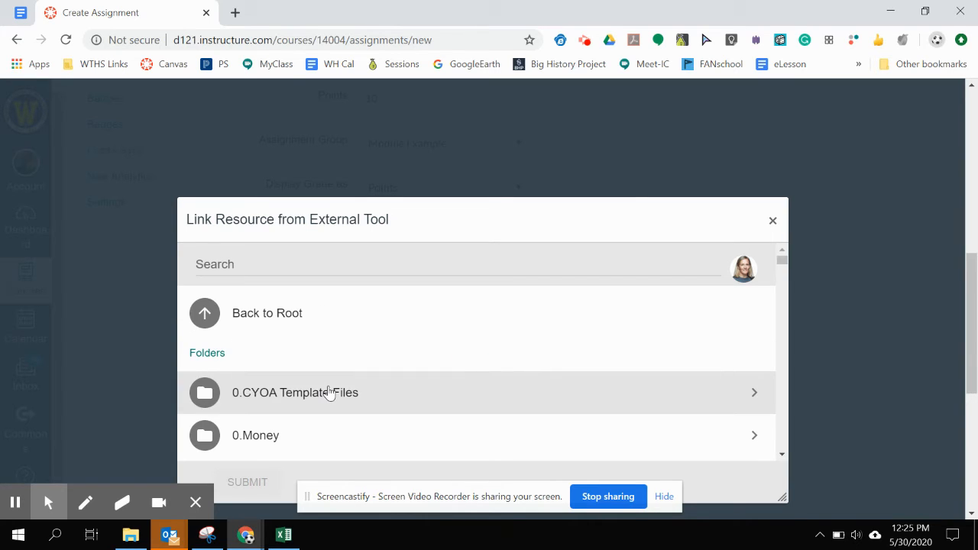
scroll(328, 392, "down", 3)
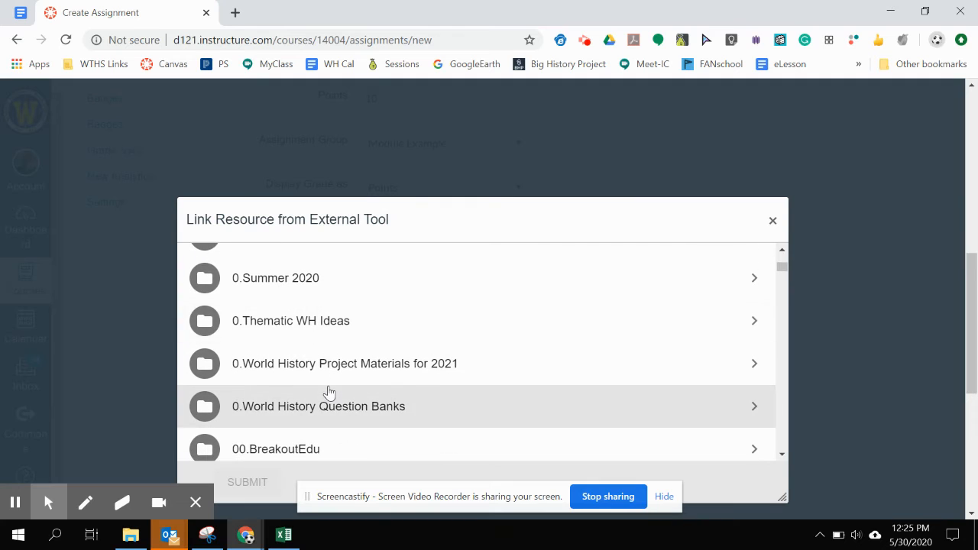
scroll(329, 392, "down", 4)
left_click(332, 389)
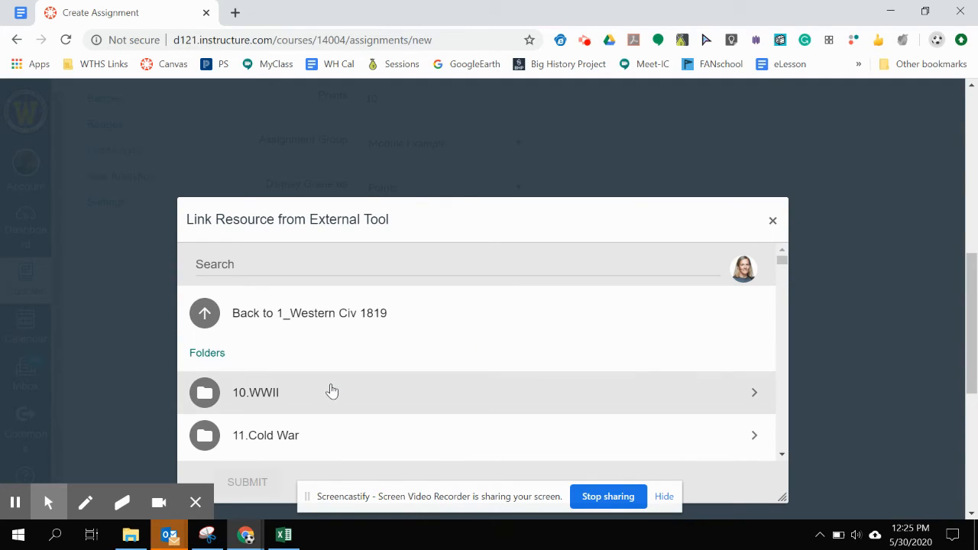
Open the 11.Cold War folder, look into its 0.Cold War 2020 subfolder and go back to 11.Cold War.
scroll(330, 392, "down", 3)
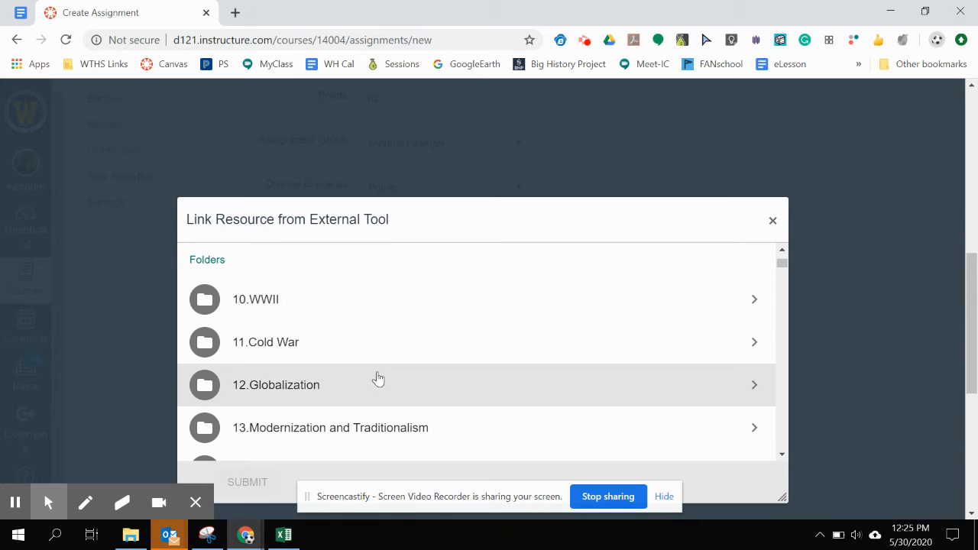
left_click(319, 344)
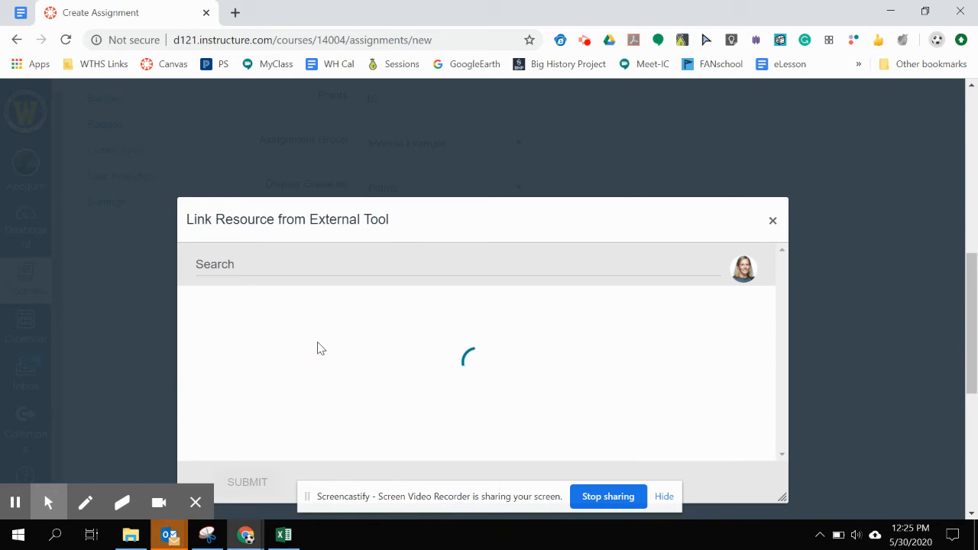
scroll(318, 348, "down", 2)
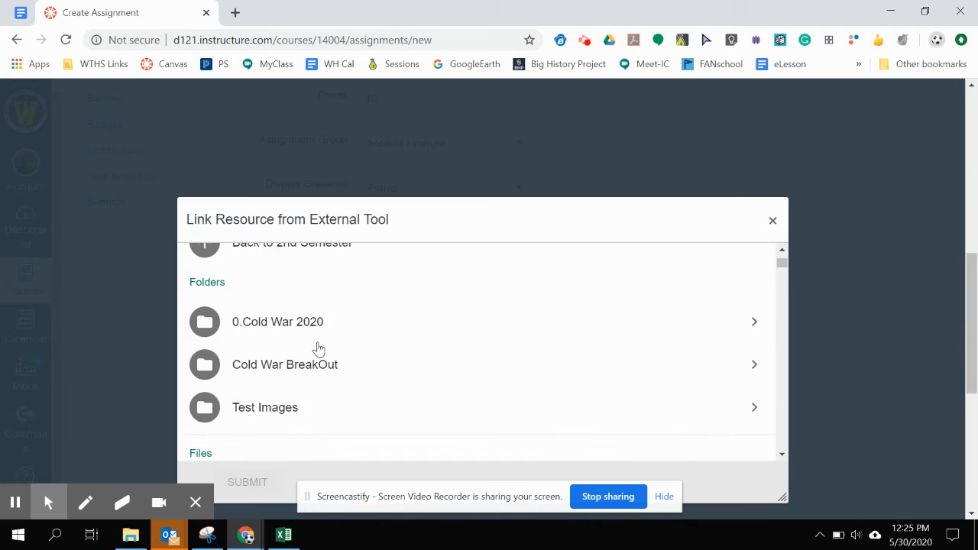
left_click(329, 329)
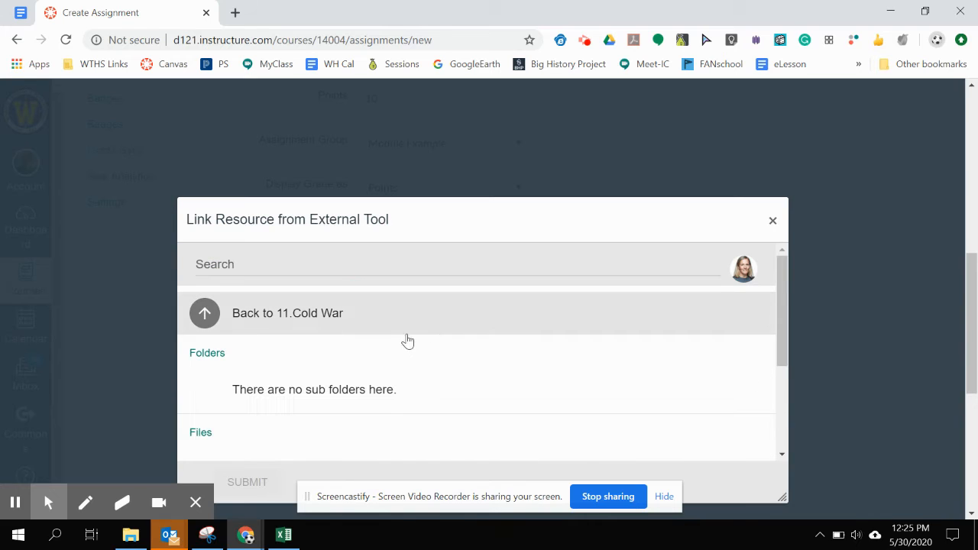
left_click(265, 329)
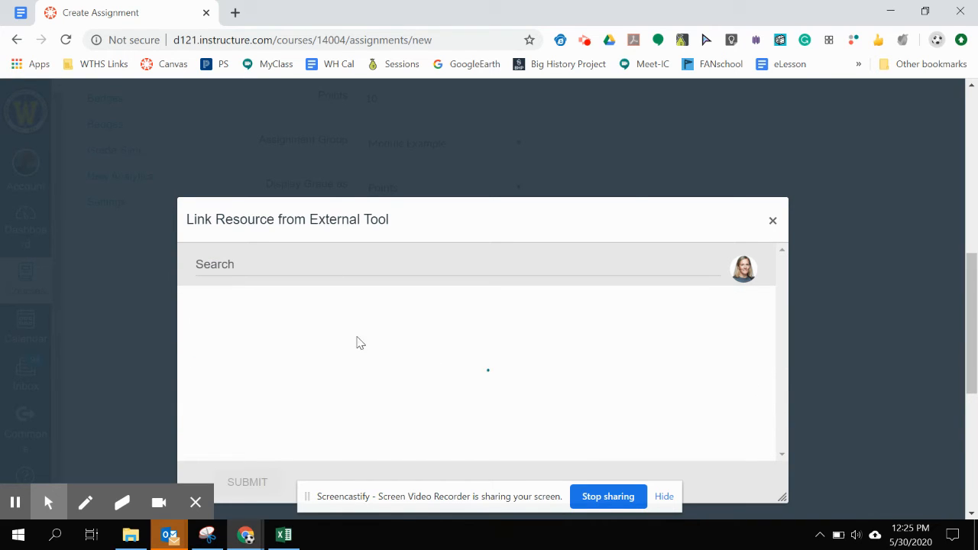
Select the 1a.Cold War Notes Packet ALL document in the 11.Cold War folder as the file to link.
scroll(472, 372, "down", 3)
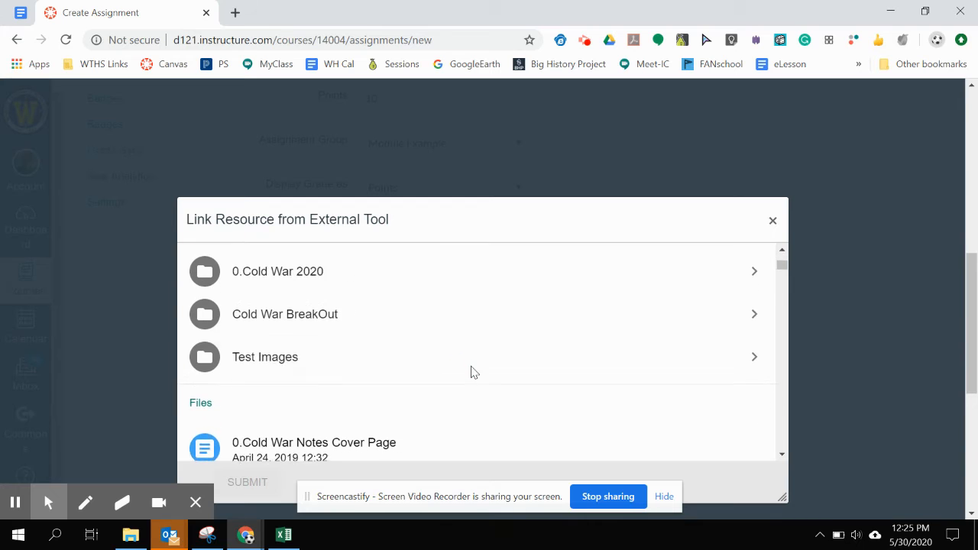
scroll(471, 373, "down", 1)
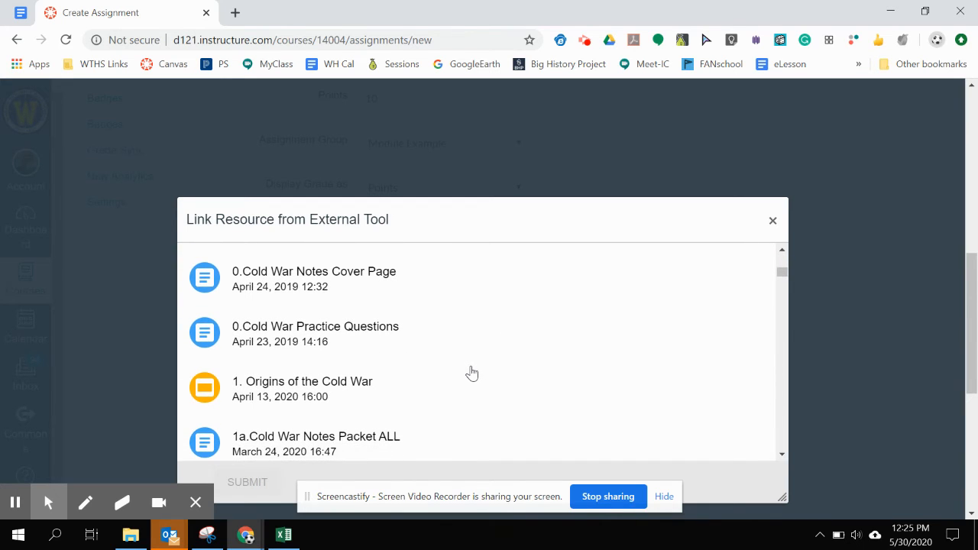
left_click(373, 342)
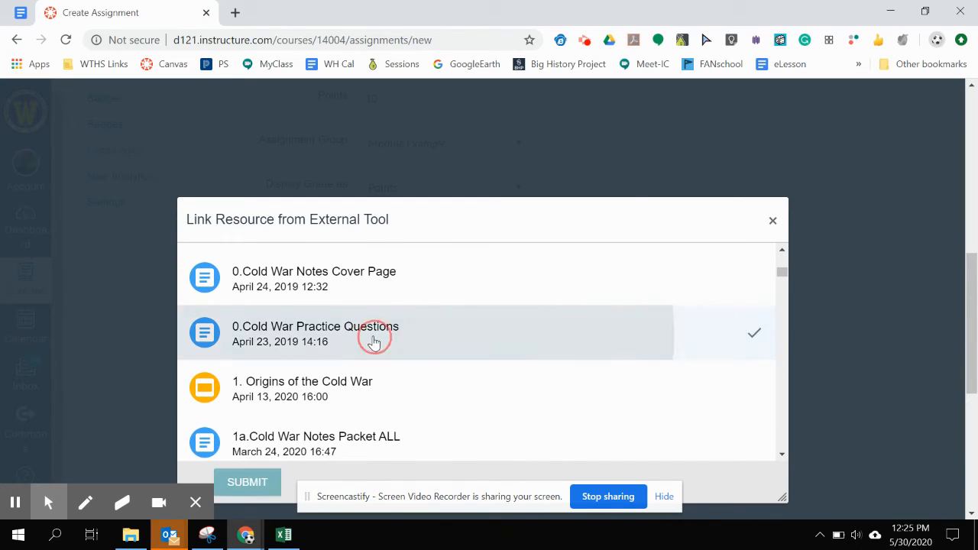
left_click(323, 437)
scroll(428, 412, "down", 2)
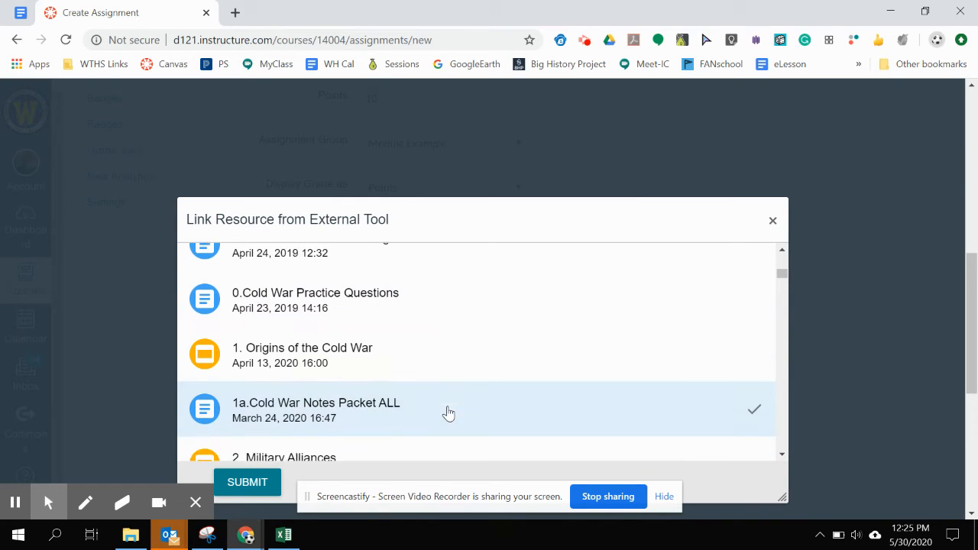
scroll(683, 338, "down", 3)
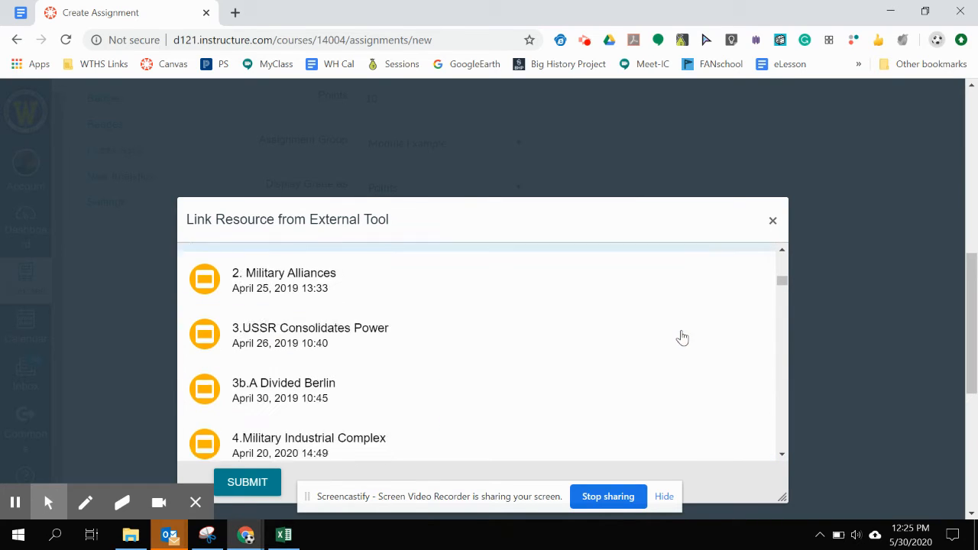
scroll(865, 267, "down", 2)
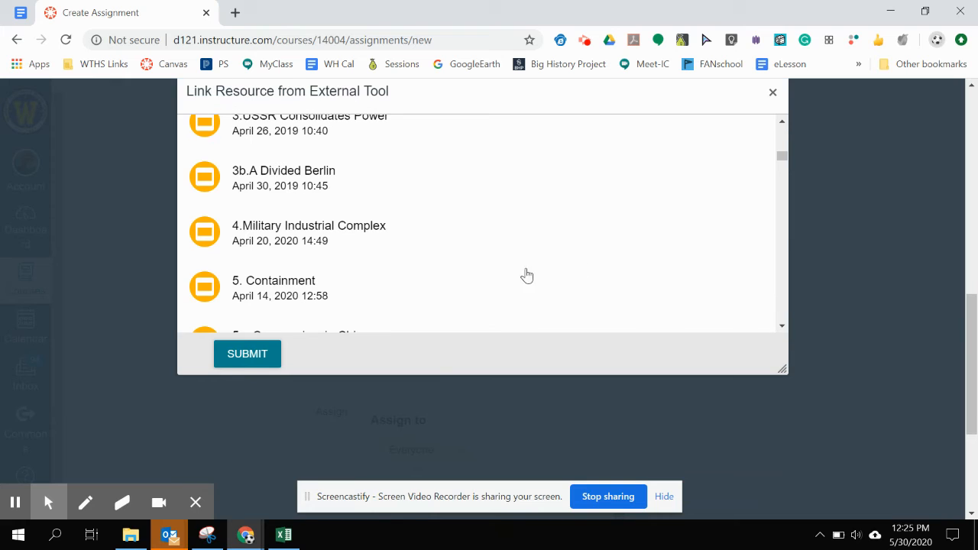
Submit the chosen file and confirm Google Docs Cloud Assignment, and include the assignment's grades in the Student Information System sync.
left_click(249, 366)
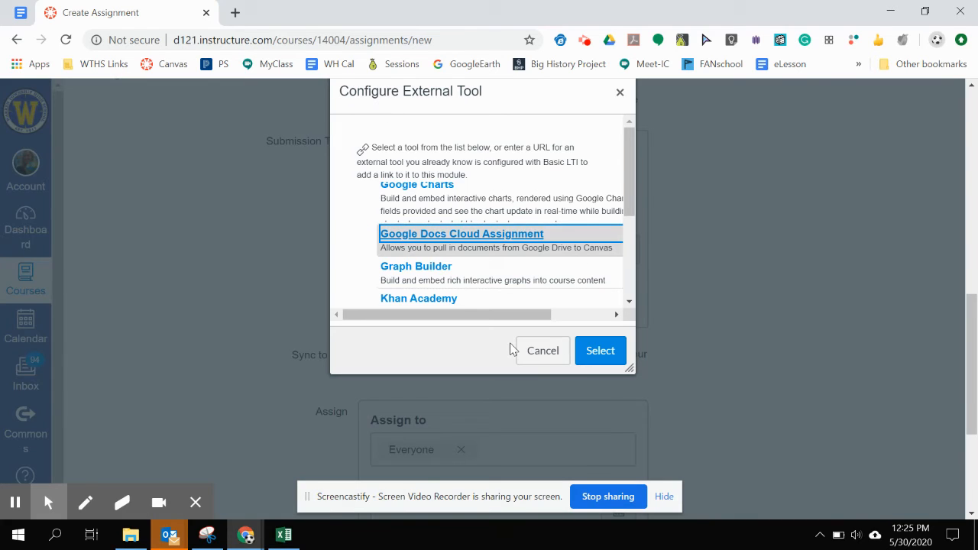
left_click(600, 352)
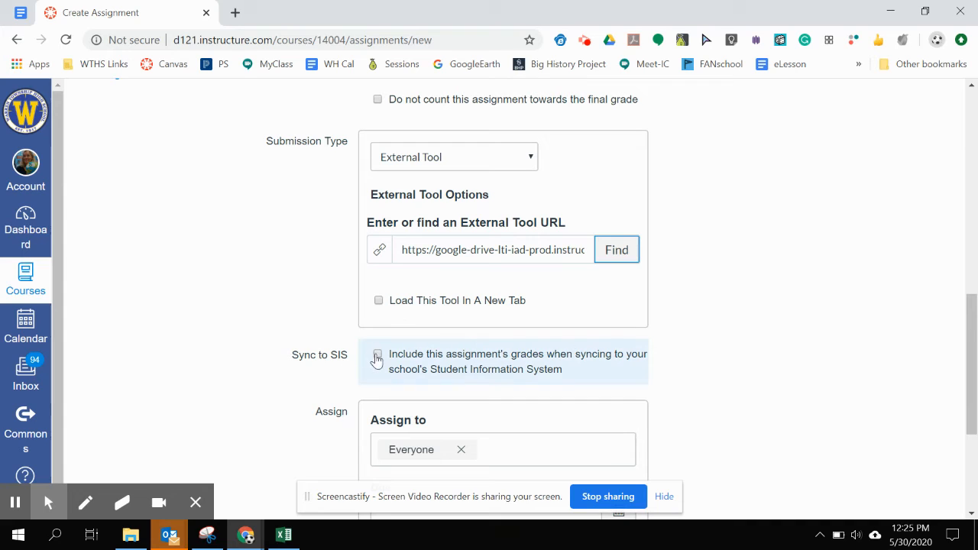
left_click(377, 356)
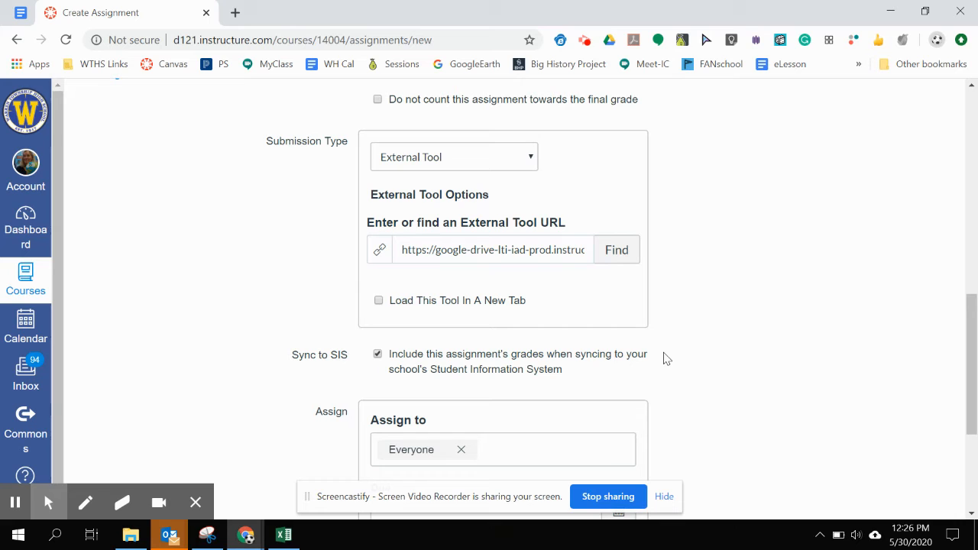
scroll(753, 353, "down", 3)
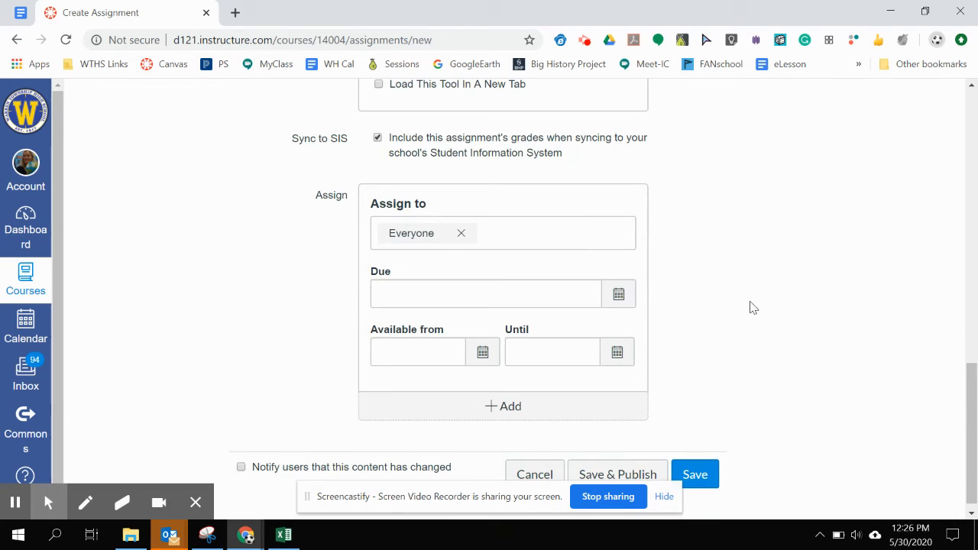
left_click(618, 305)
left_click(618, 304)
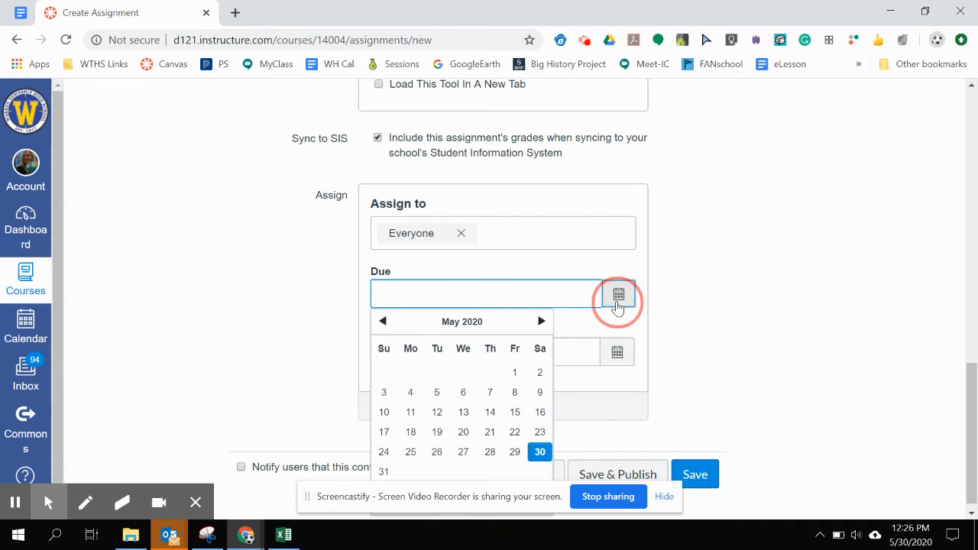
left_click(677, 306)
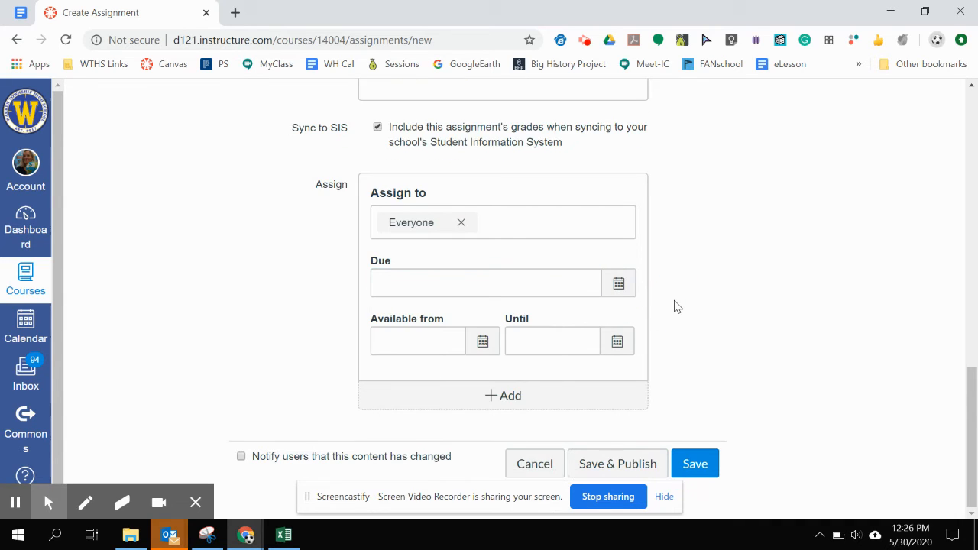
Make the assignment available from May 30 12am until May 31 11:59pm.
left_click(473, 350)
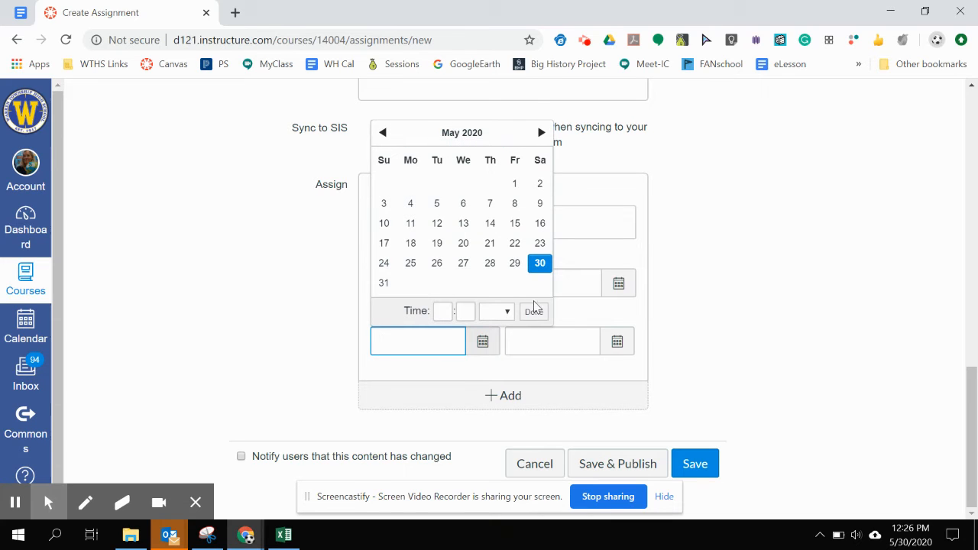
left_click(539, 265)
left_click(611, 347)
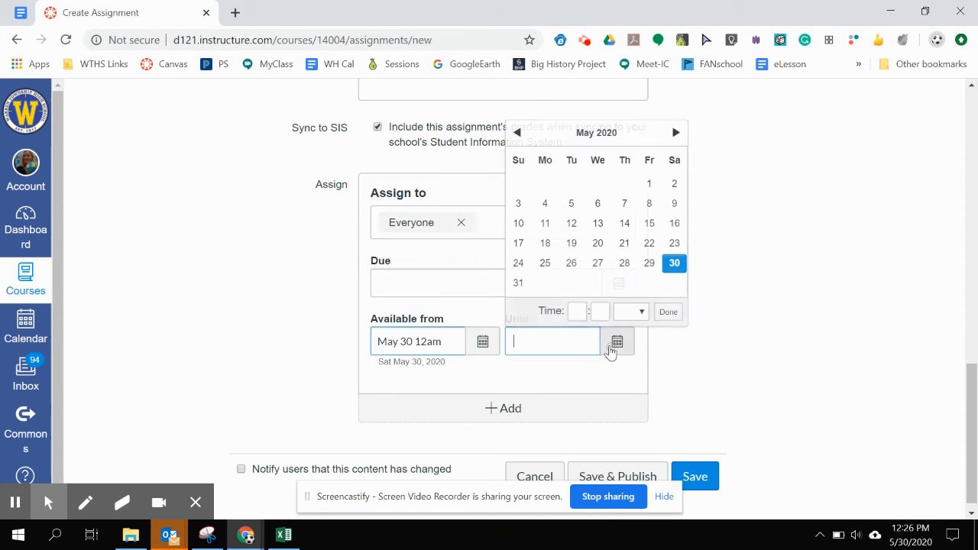
left_click(518, 283)
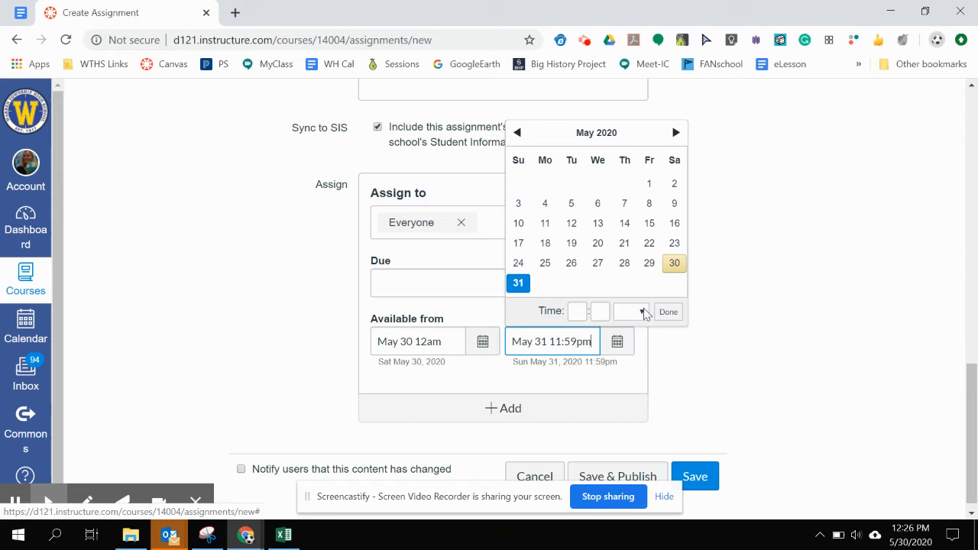
left_click(669, 312)
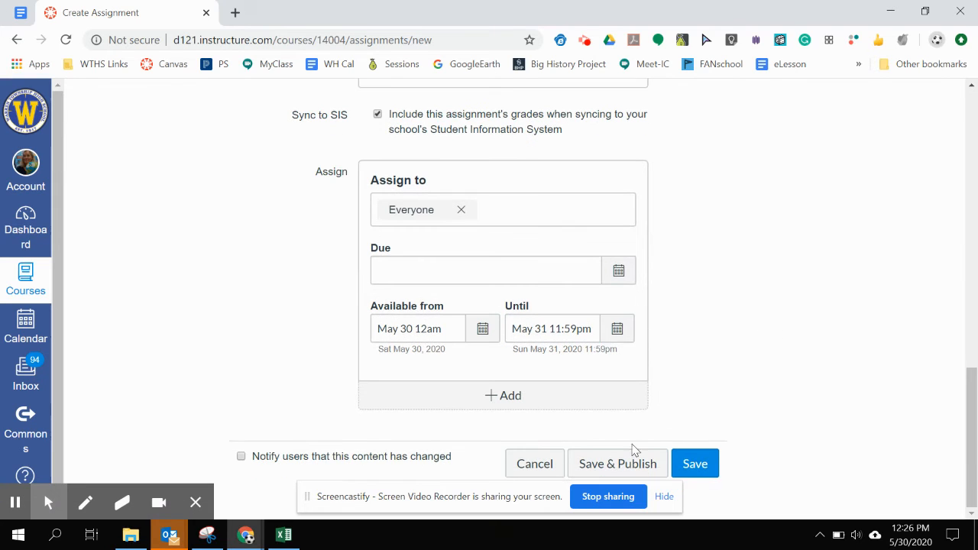
Save and publish the assignment, and check the linked 1a.Cold War Notes Packet ALL document on its page.
left_click(621, 466)
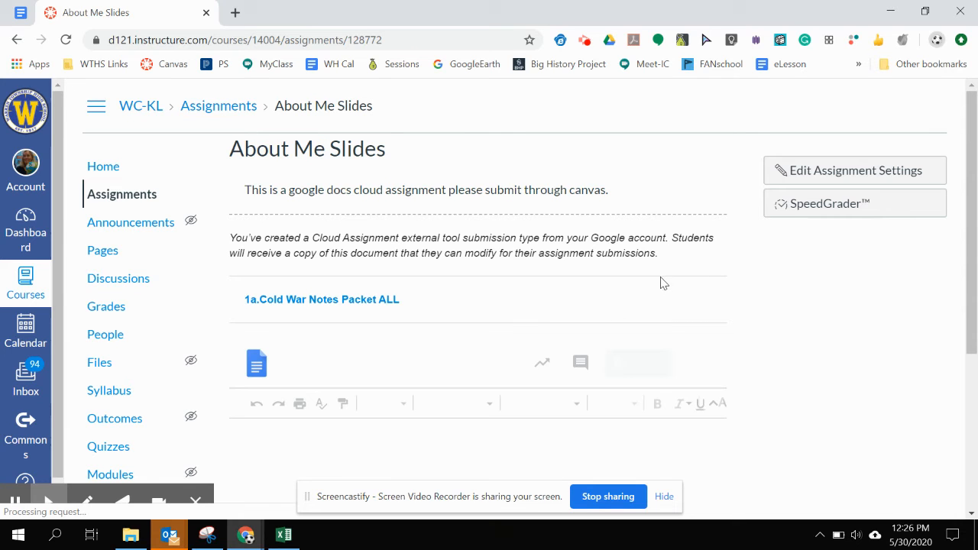
scroll(715, 243, "down", 3)
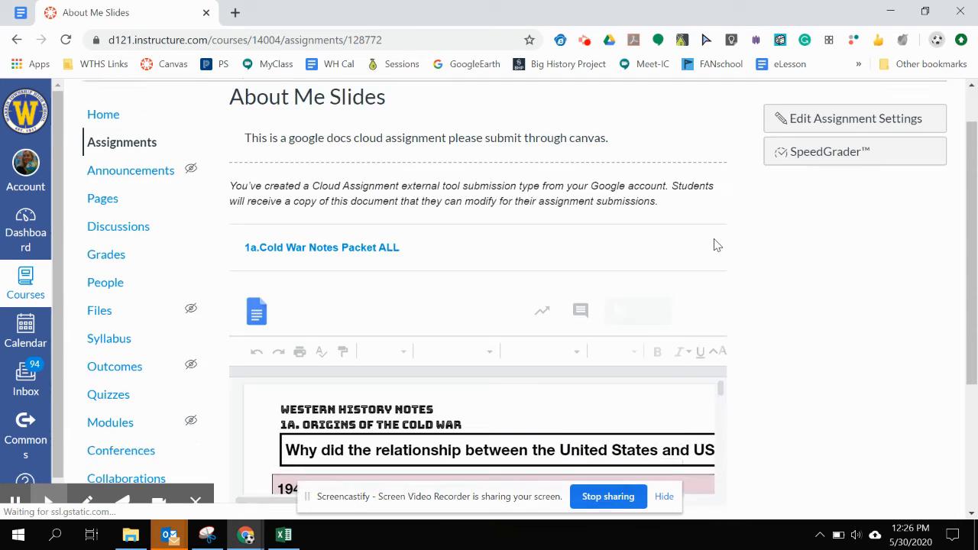
scroll(715, 243, "up", 2)
scroll(715, 243, "up", 1)
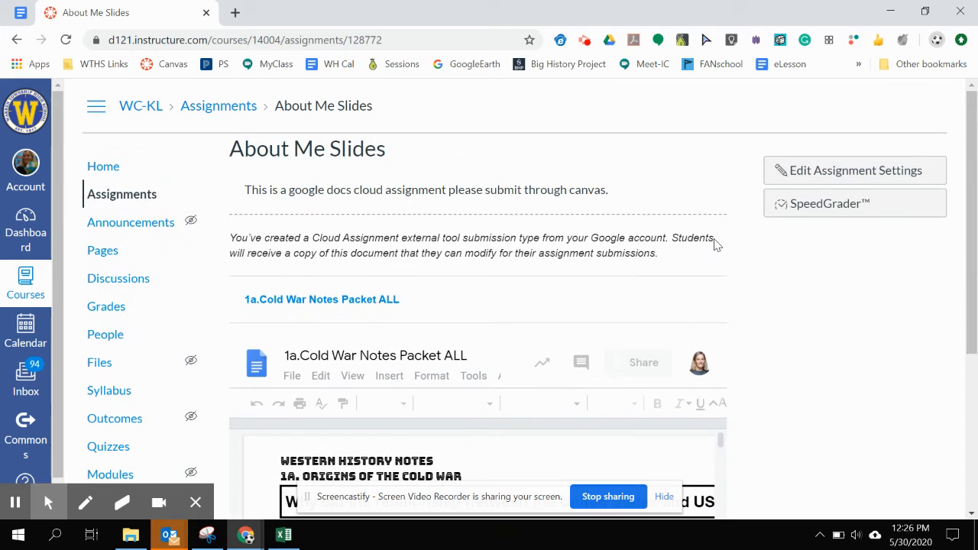
Edit the About Me Slides assignment so its external tool loads in a new tab, and save the change.
left_click(794, 177)
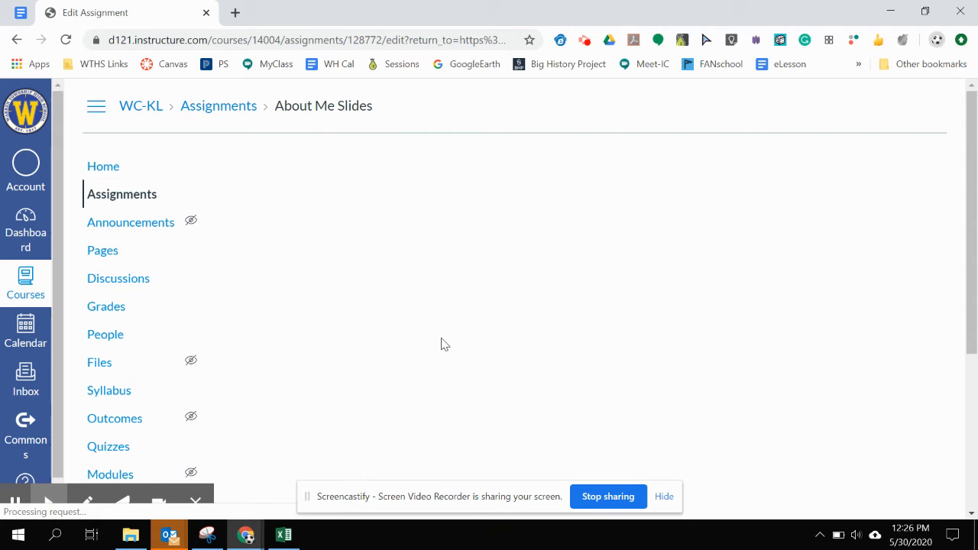
scroll(437, 376, "down", 2)
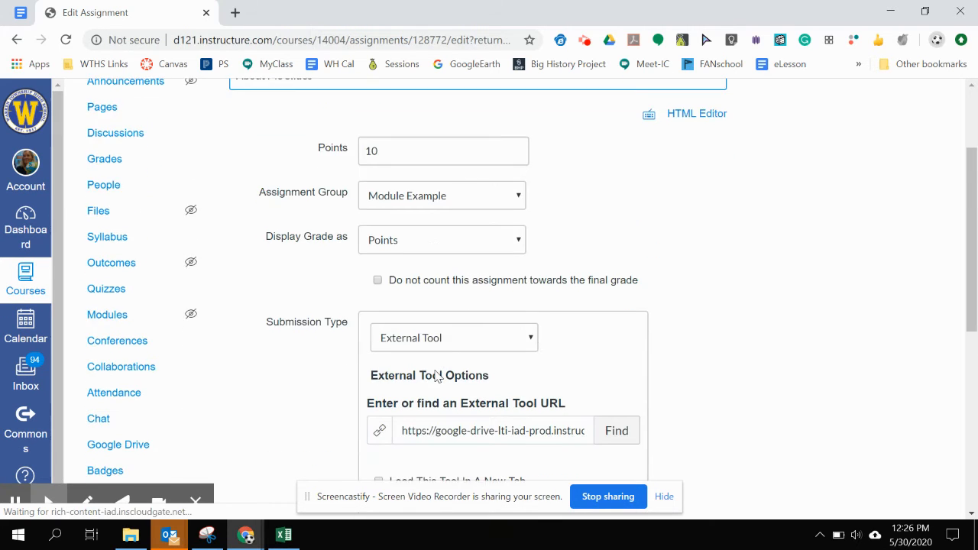
scroll(437, 376, "down", 2)
scroll(303, 364, "down", 2)
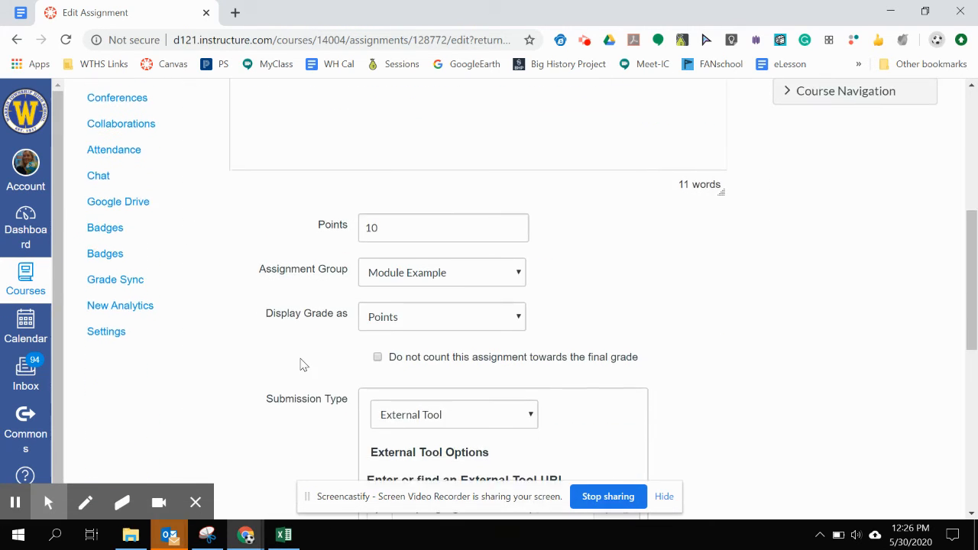
scroll(252, 371, "down", 3)
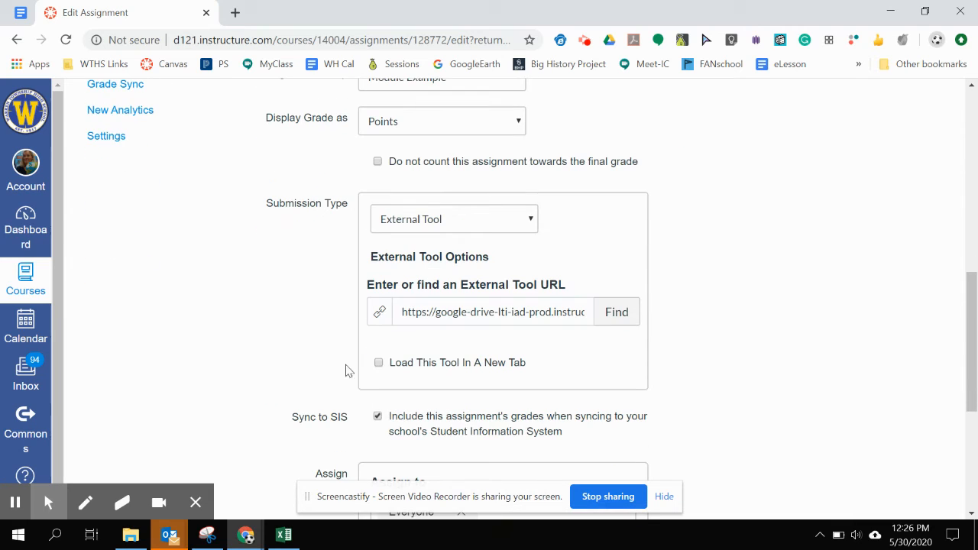
left_click(376, 364)
scroll(762, 352, "down", 4)
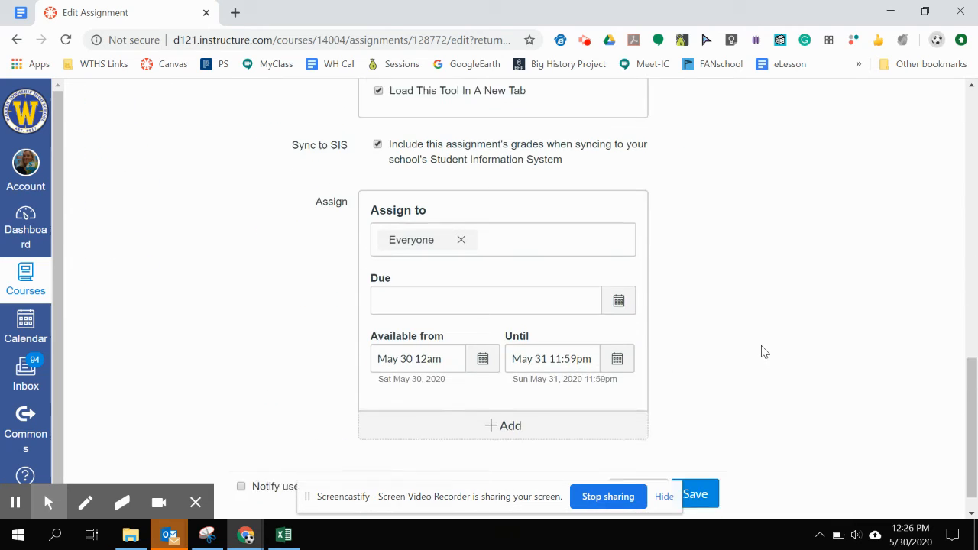
left_click(687, 468)
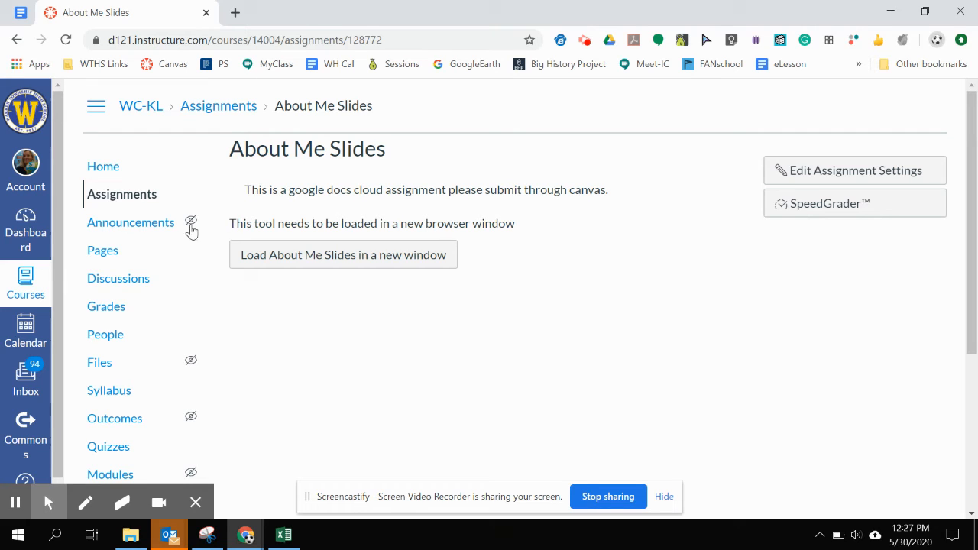
Enter Student View from the course home page and open the About Me Slides assignment as the test student.
left_click(111, 176)
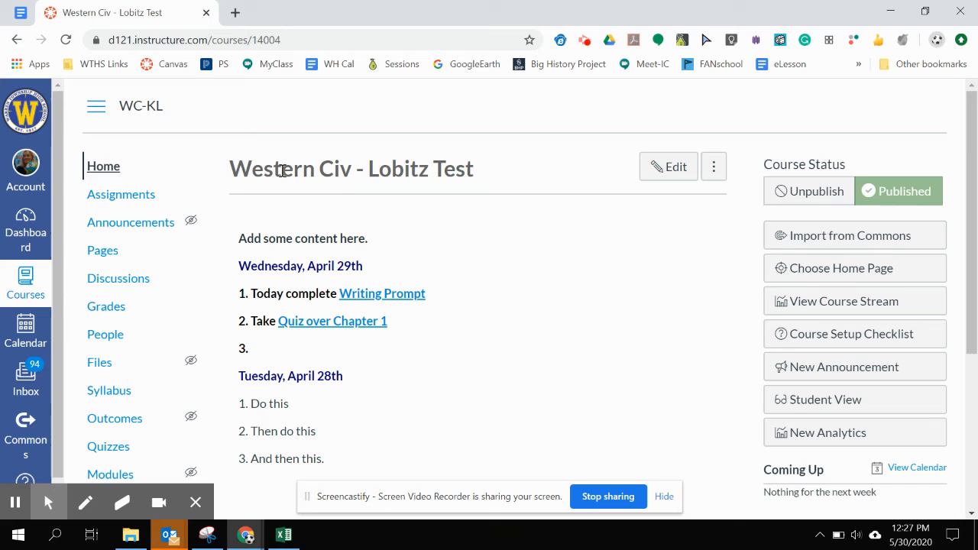
left_click(815, 410)
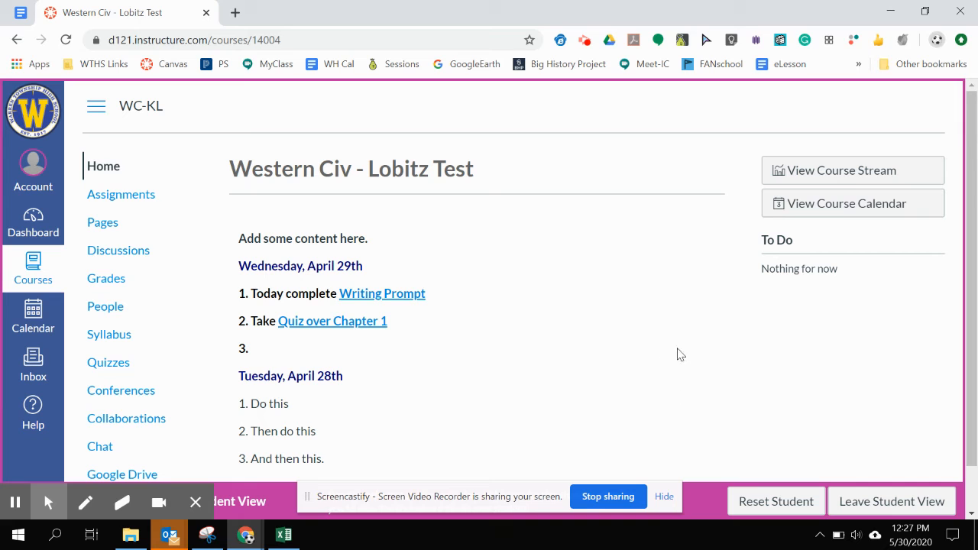
scroll(686, 351, "down", 1)
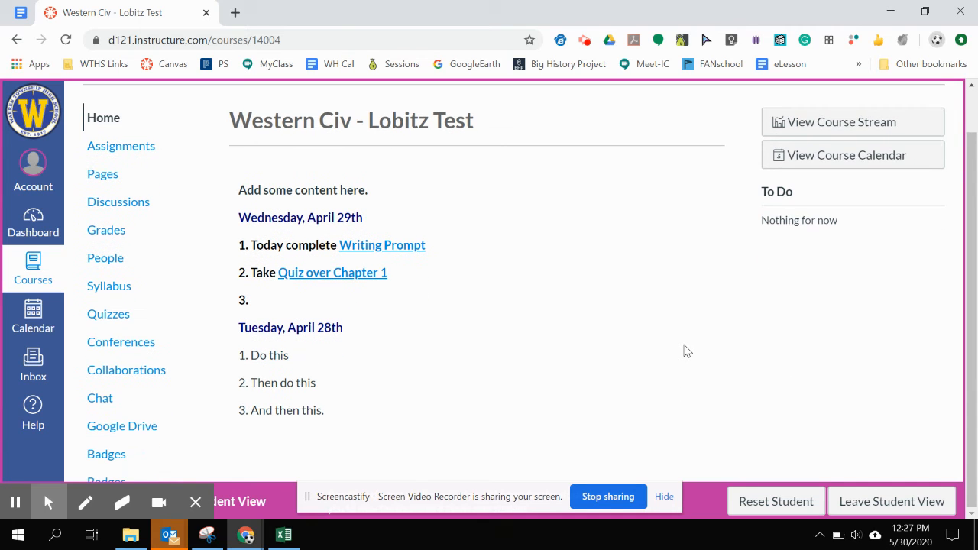
left_click(132, 146)
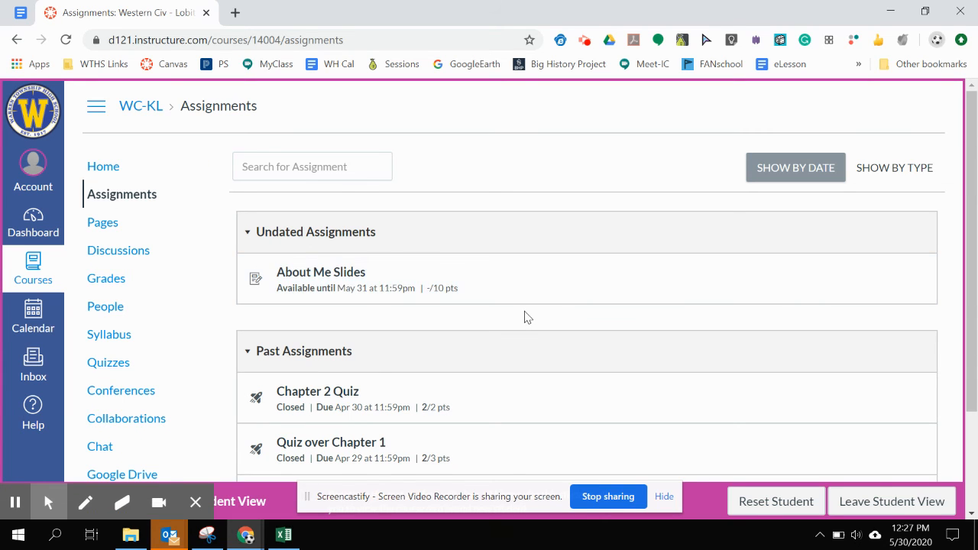
left_click(313, 279)
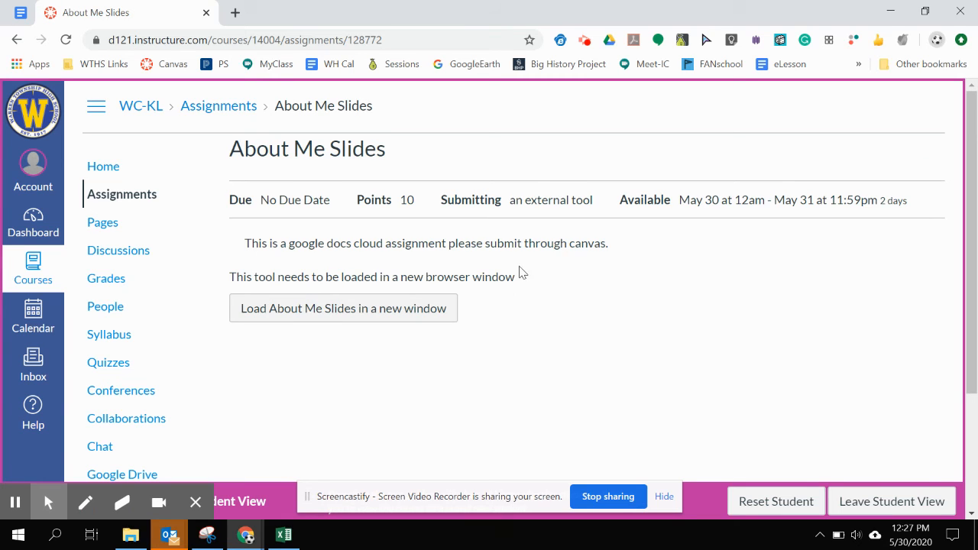
Load About Me Slides in a new window as the test student, close that window and leave Student View.
left_click(414, 318)
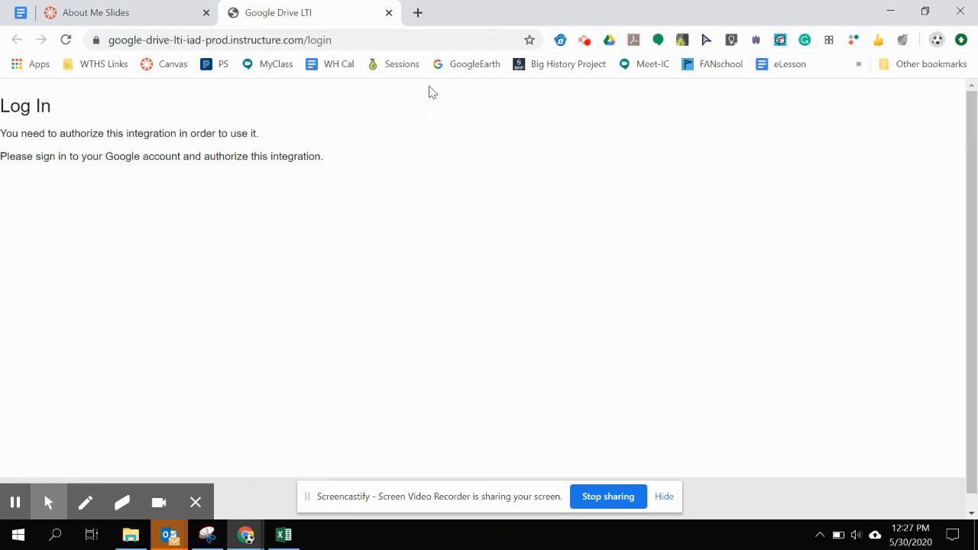
left_click(389, 13)
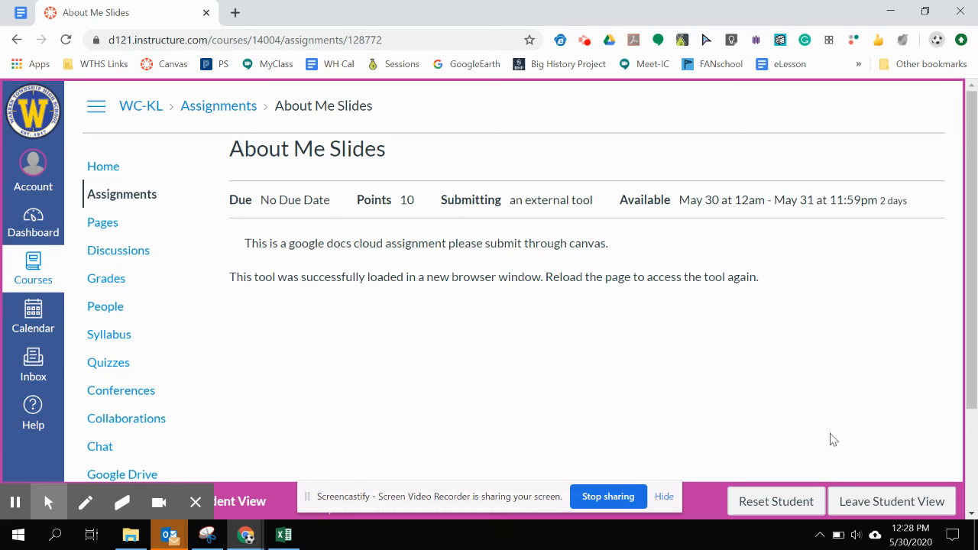
left_click(917, 511)
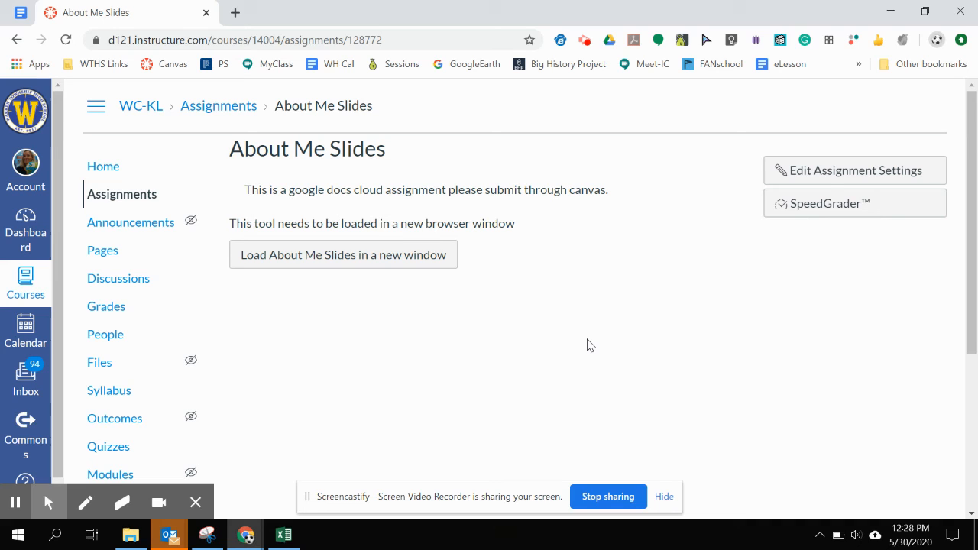
Look at the assignment in SpeedGrader, advance to the next student, close it and return to the course home page.
left_click(802, 203)
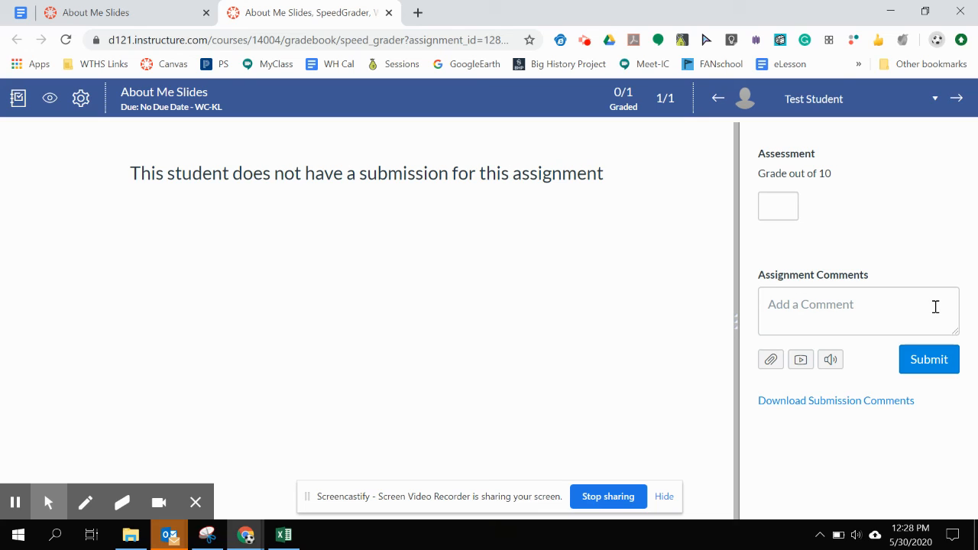
left_click(955, 99)
left_click(388, 12)
left_click(112, 171)
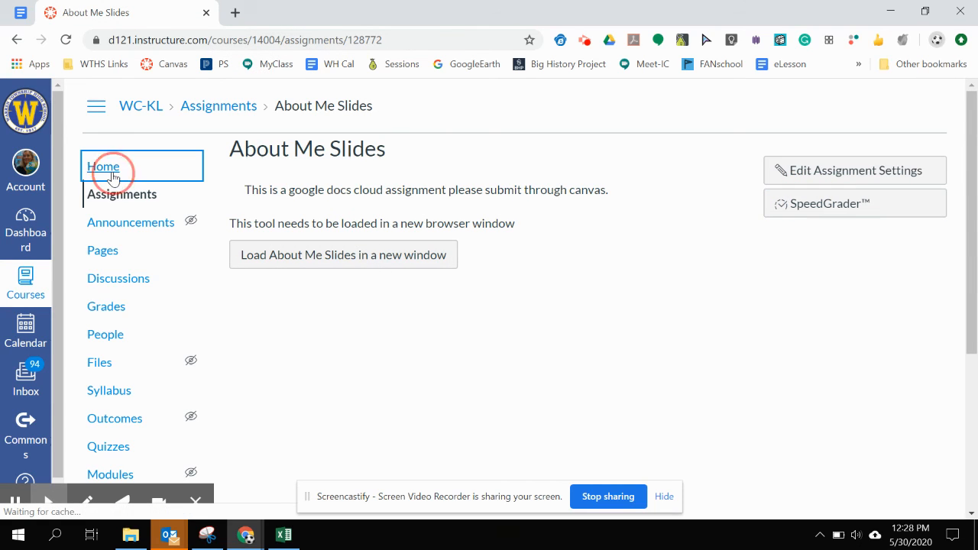